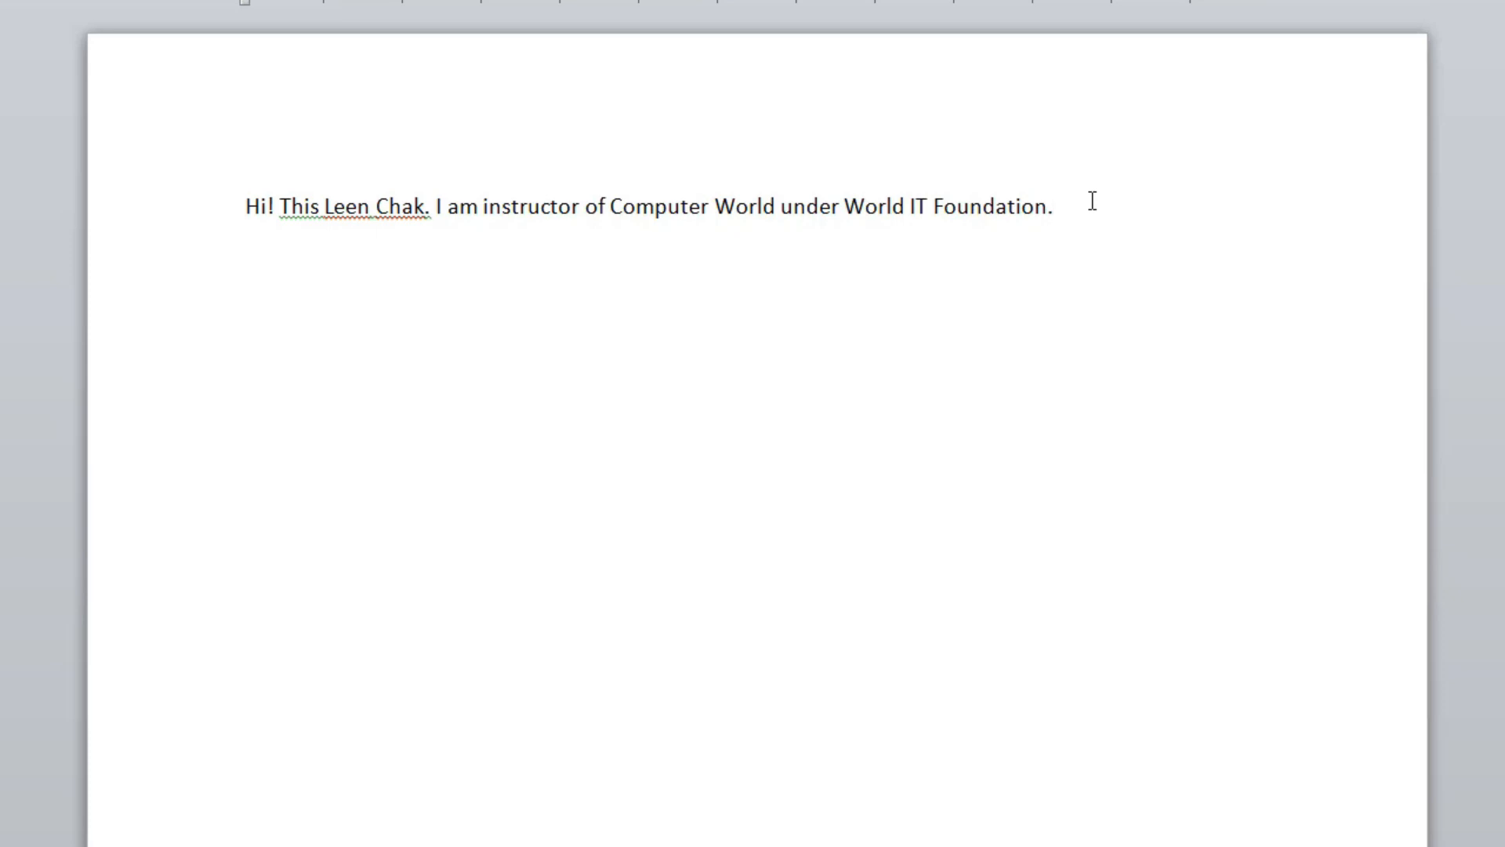
Bookmark the text "I am instructor of Computer World under World IT Foundation" with the name xyz.
drag(431, 212, 1023, 203)
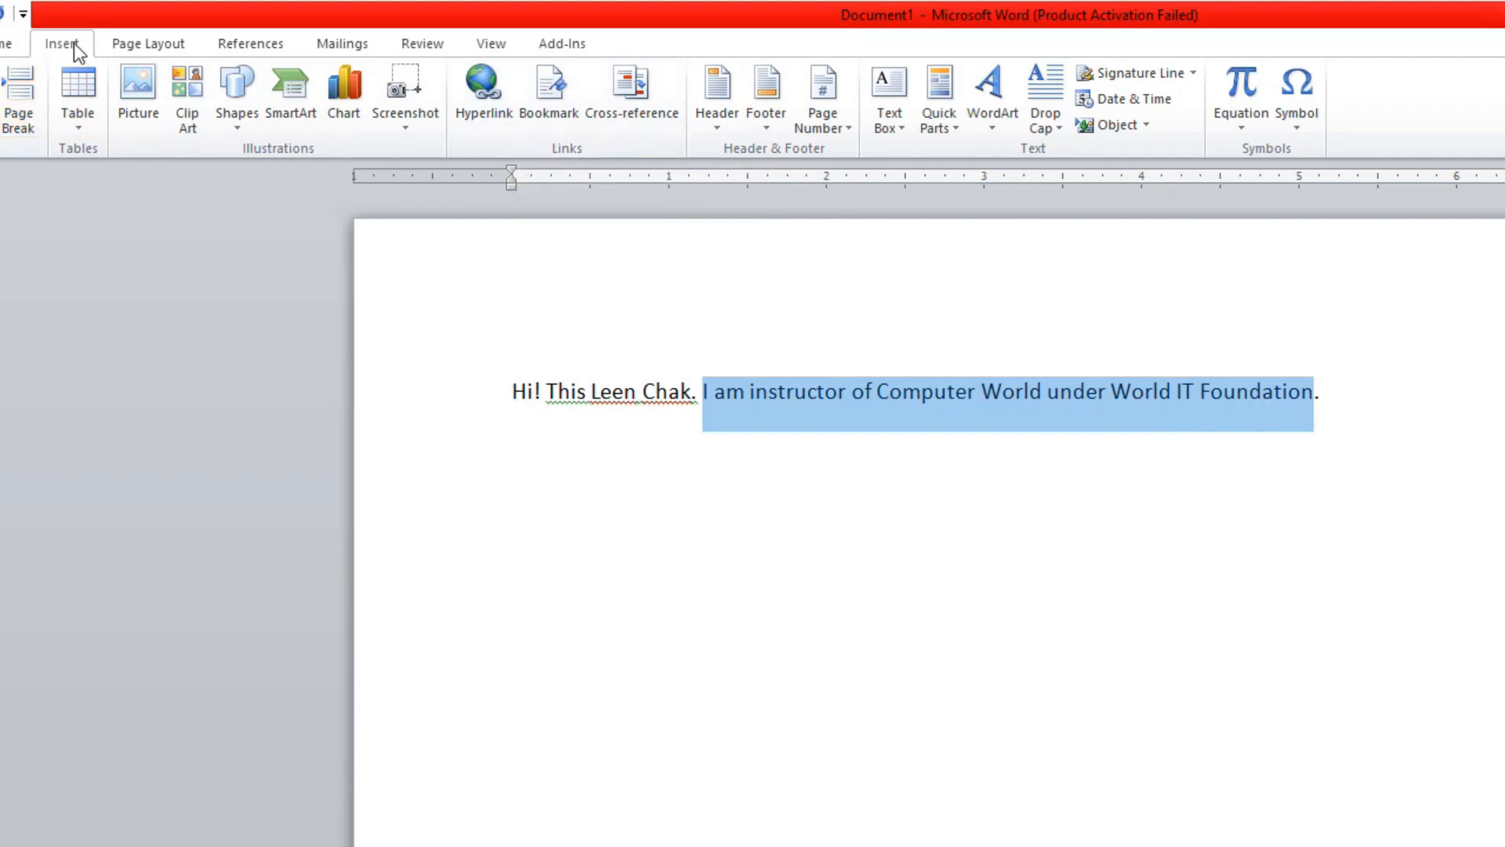
click(554, 103)
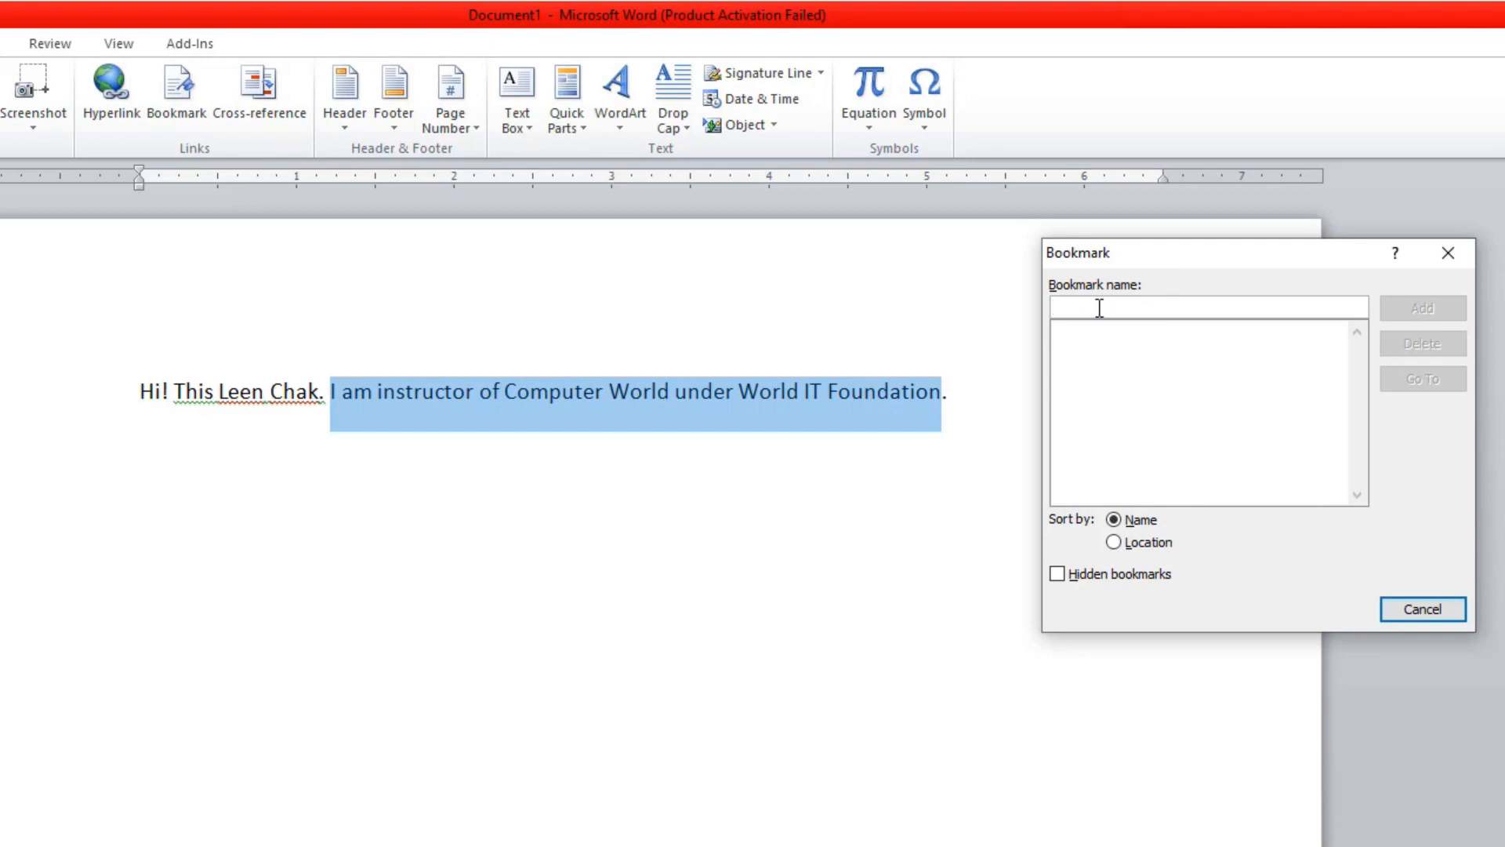
text(leen)
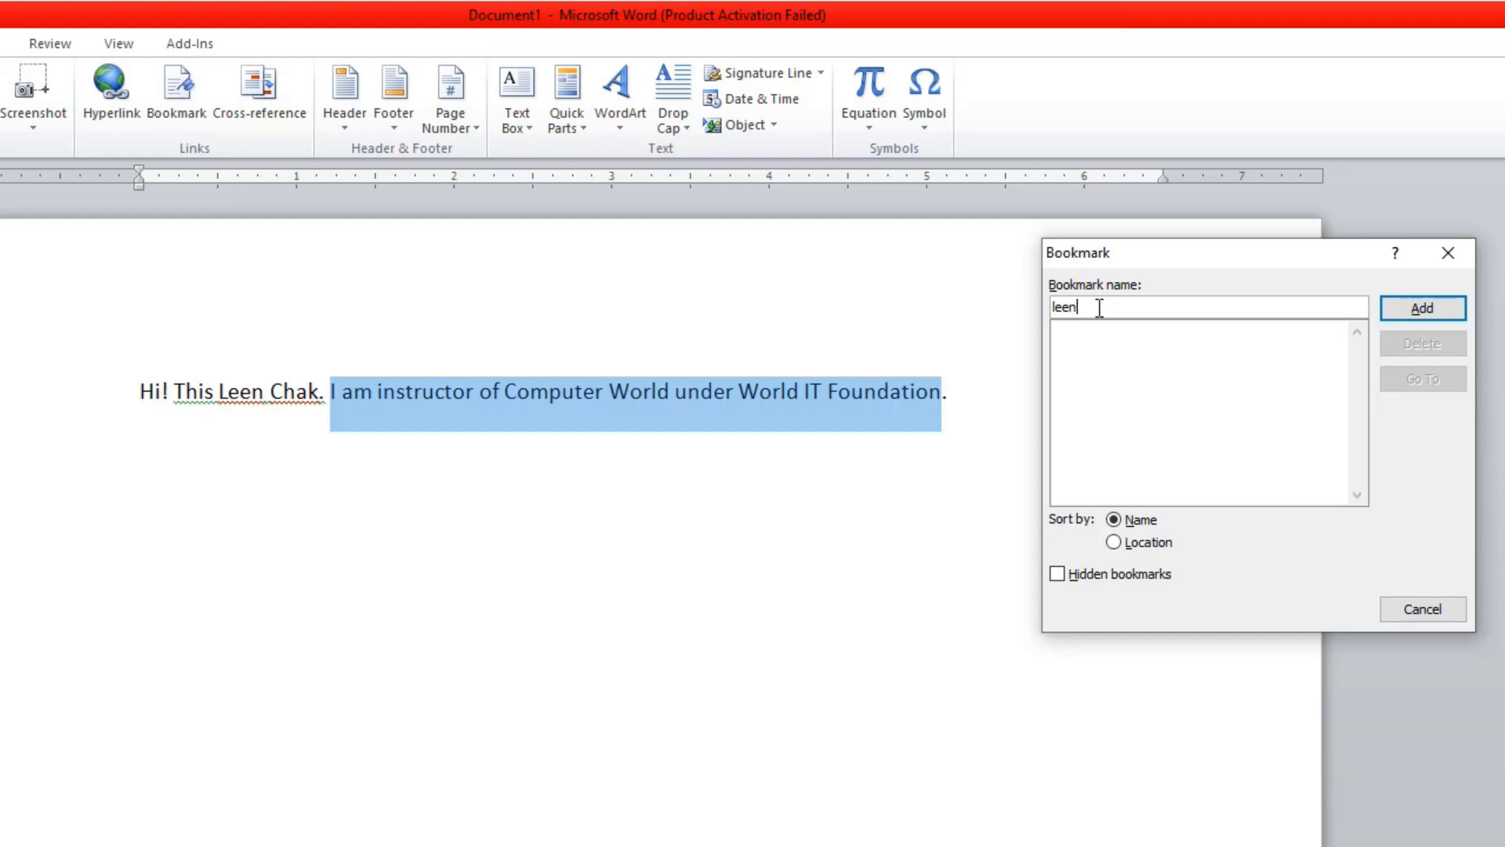
key(BackSpace)
key(BackSpace)
key(BackSpace)
key(BackSpace)
text(xyz)
click(1422, 309)
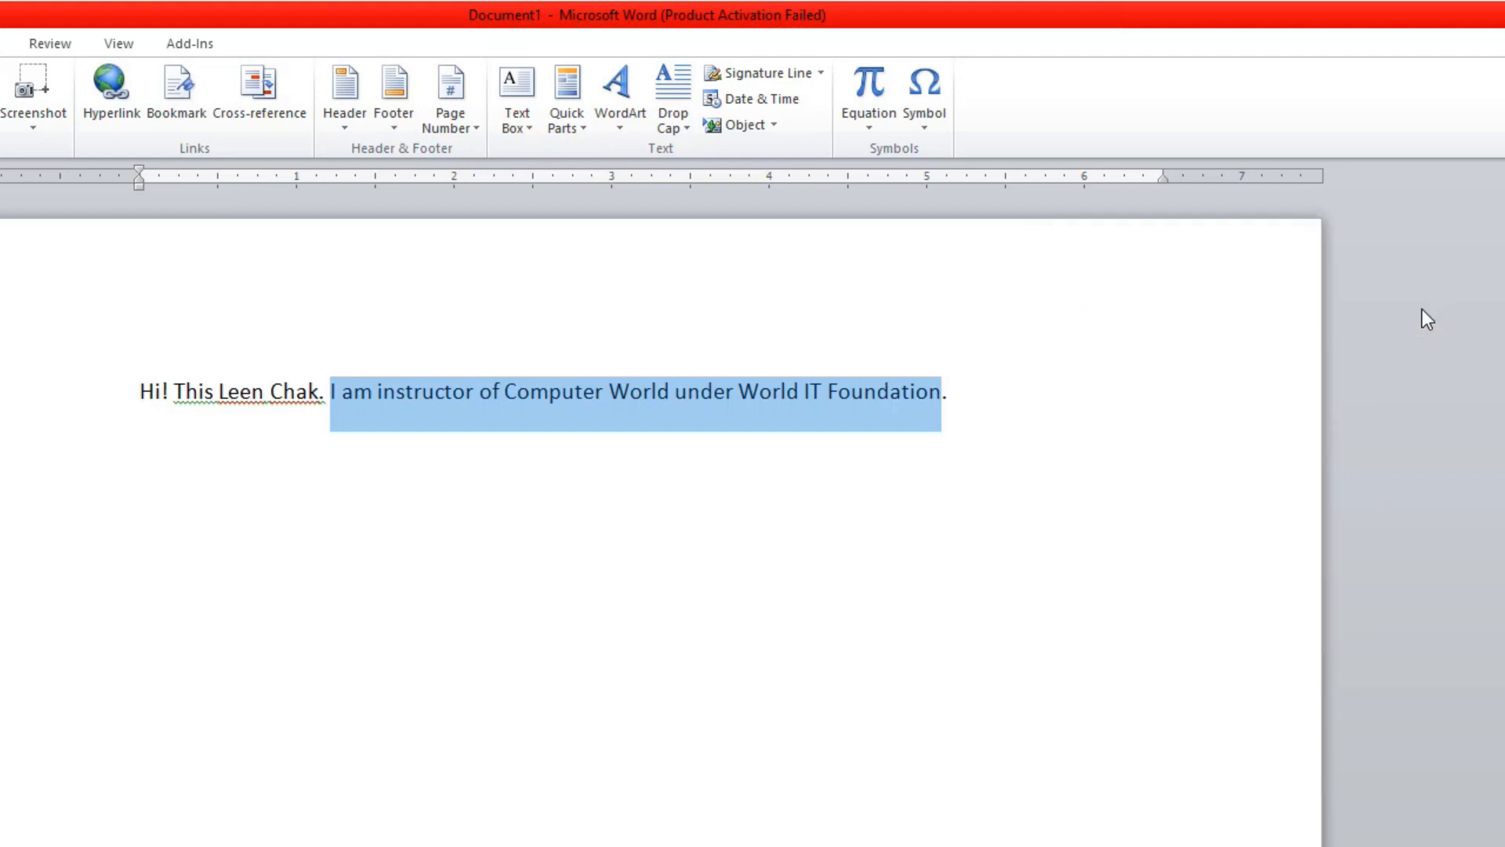
click(1018, 392)
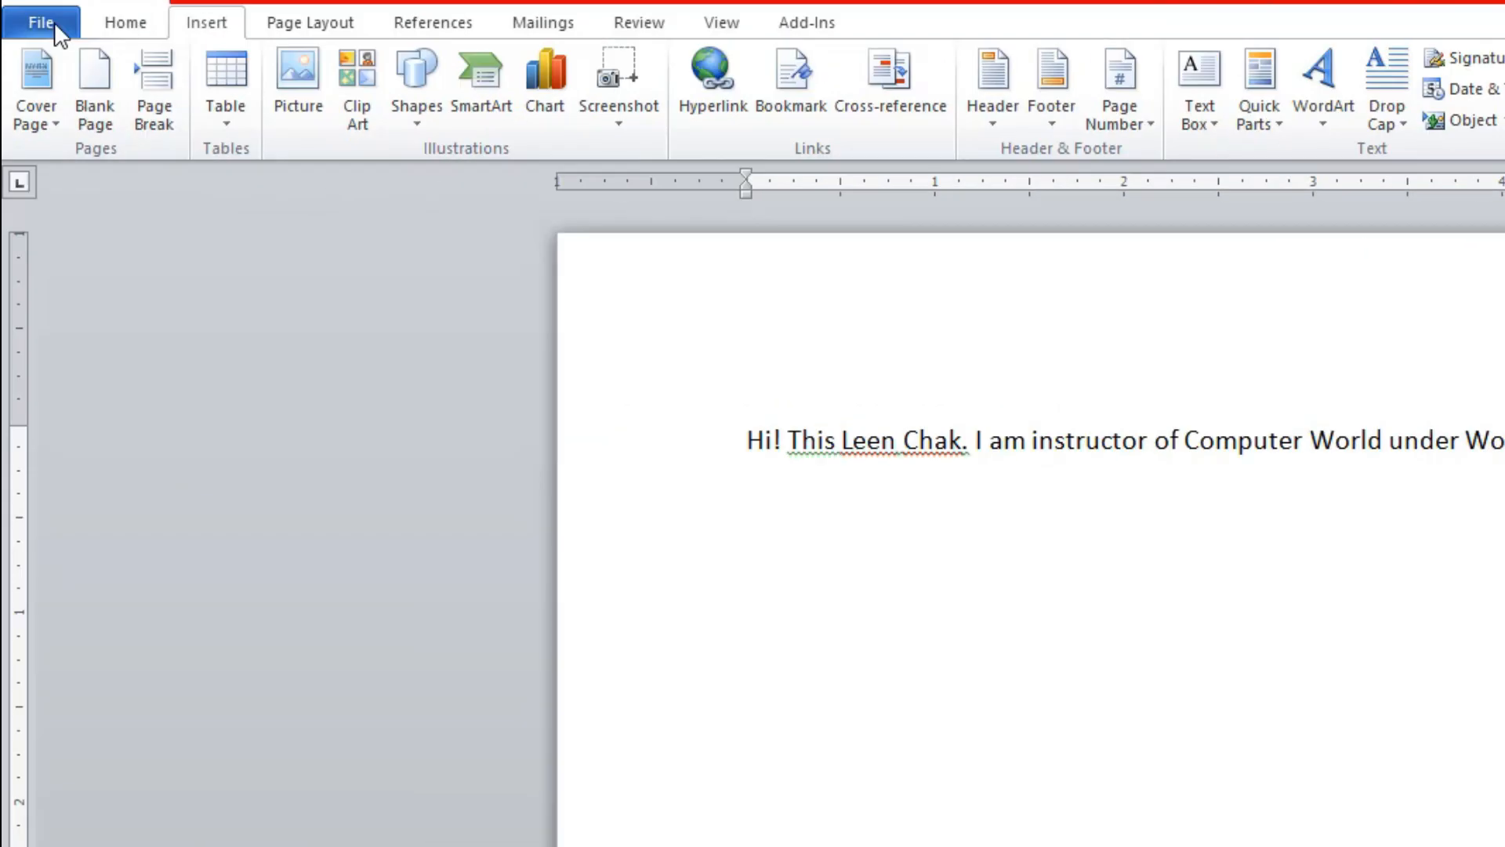
Turn on the display of bookmarks in the document through the advanced Word options.
click(51, 22)
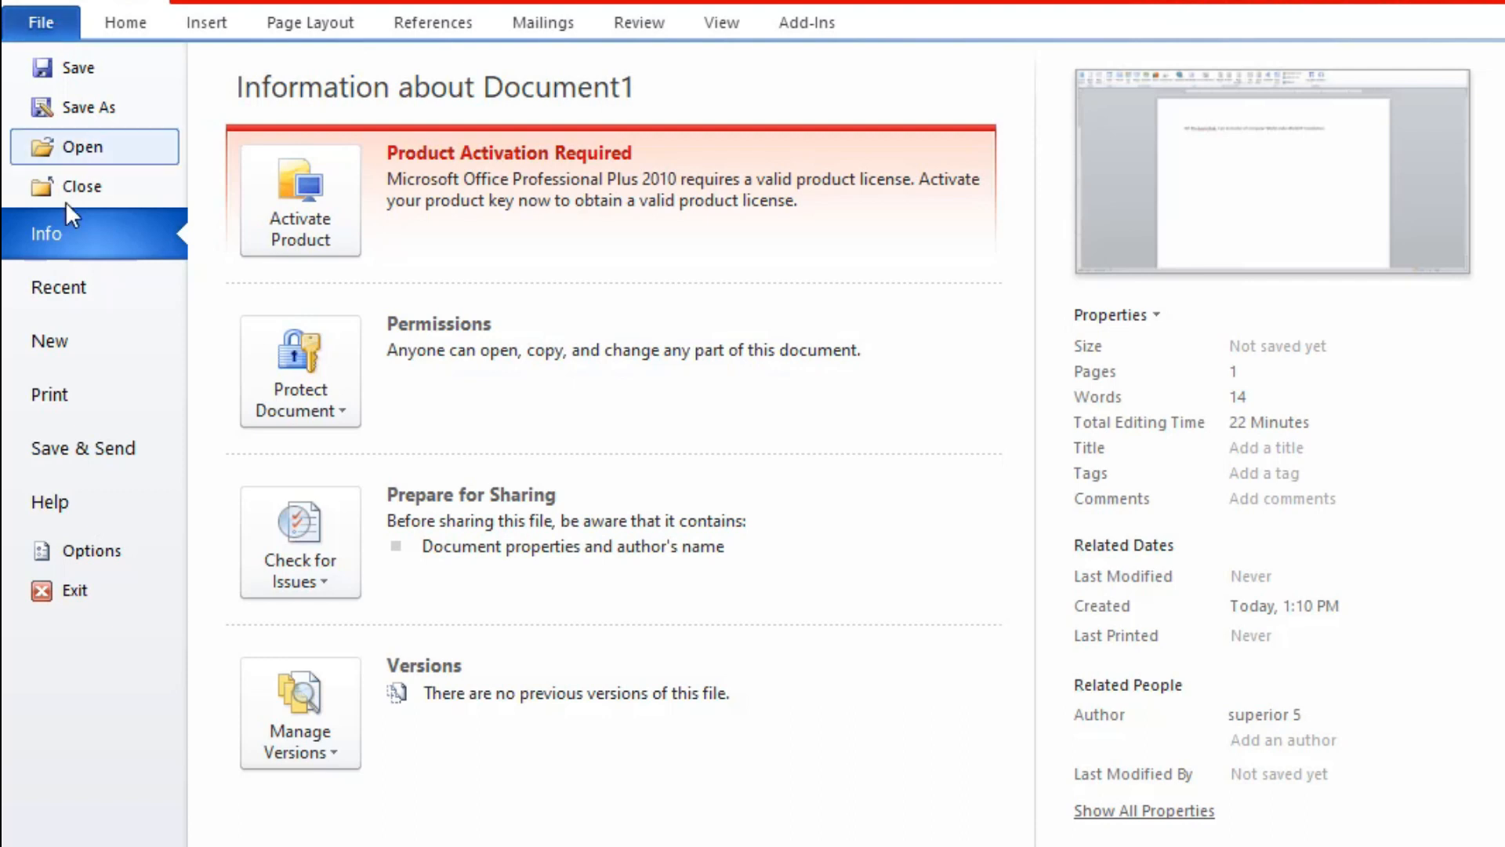
click(96, 558)
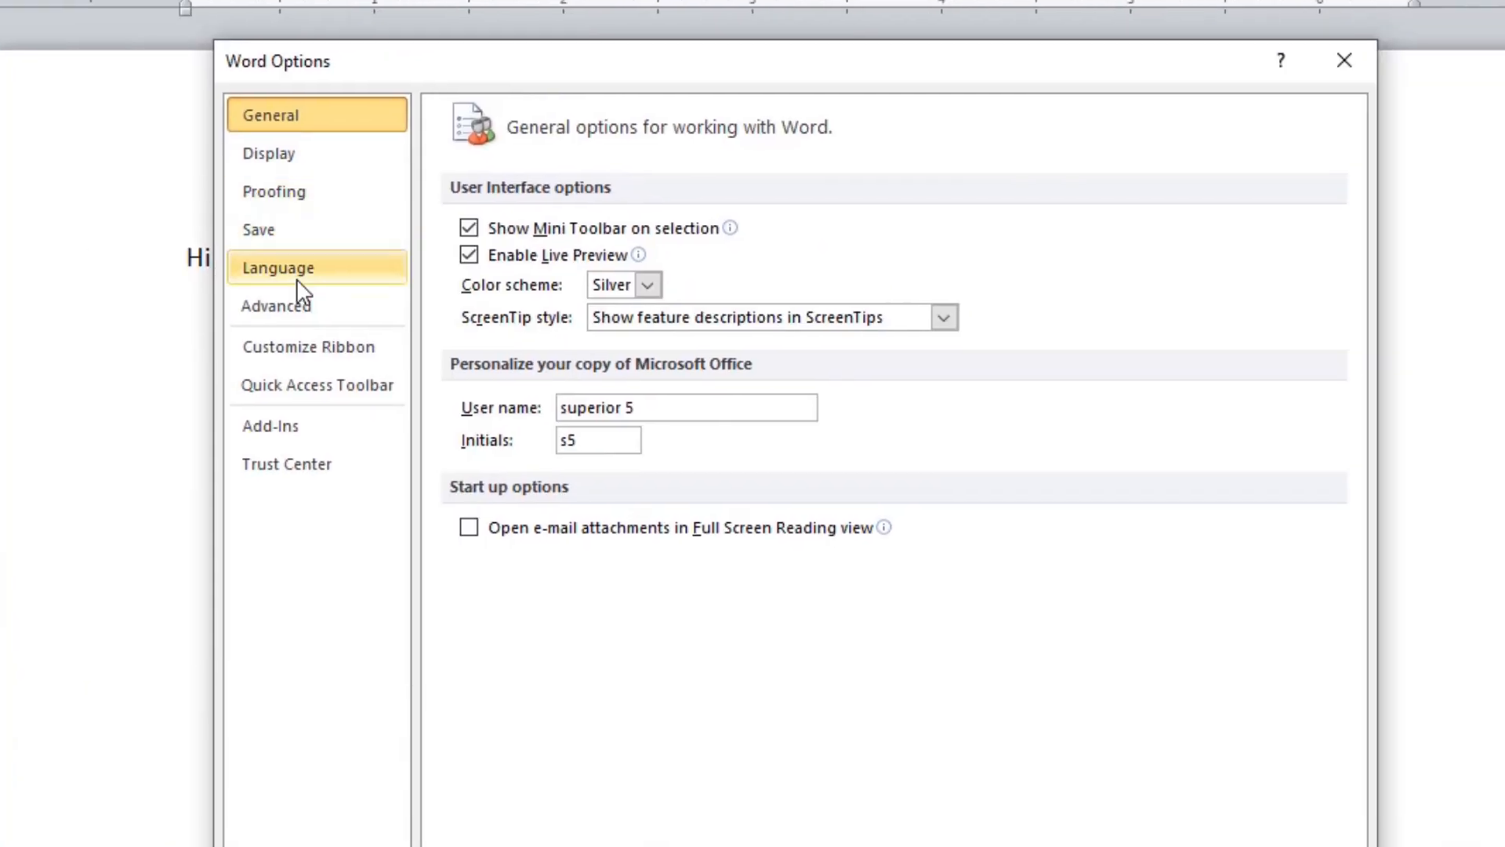
click(304, 307)
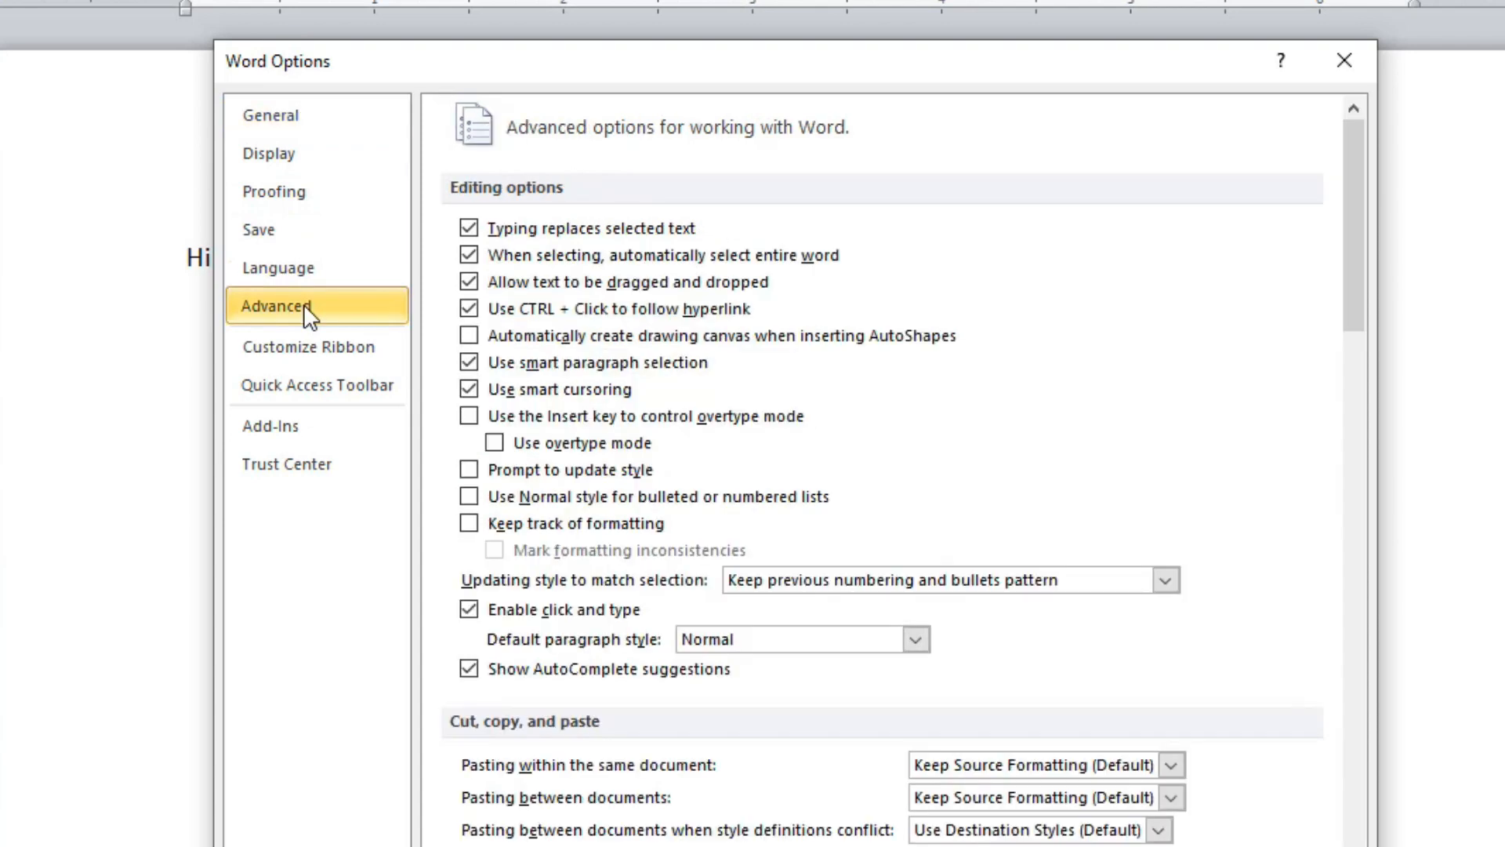
scroll(577, 259, down, 8)
scroll(578, 390, down, 3)
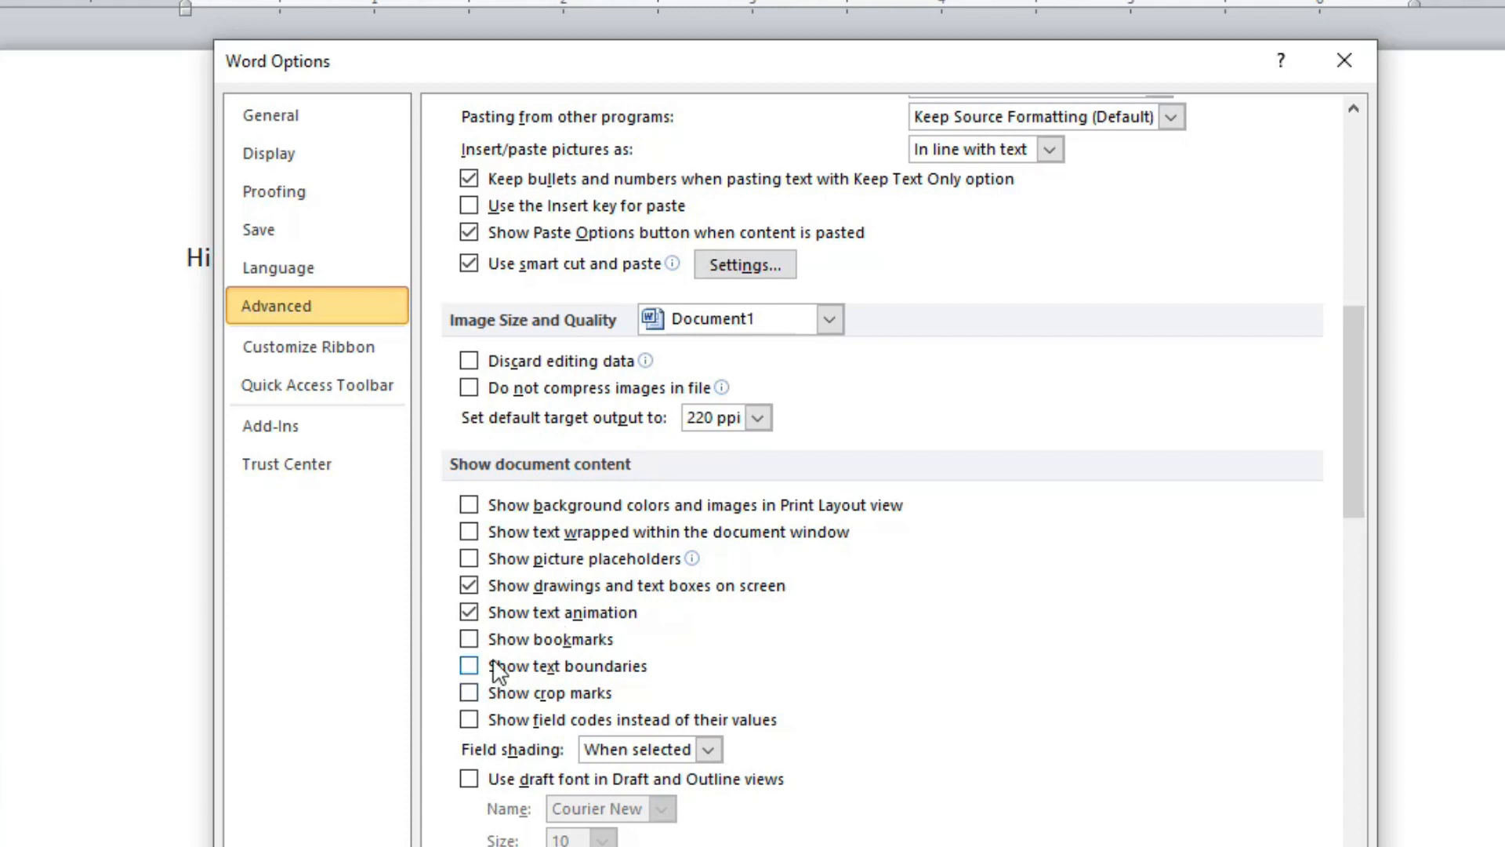
click(474, 648)
scroll(862, 705, down, 3)
click(1176, 799)
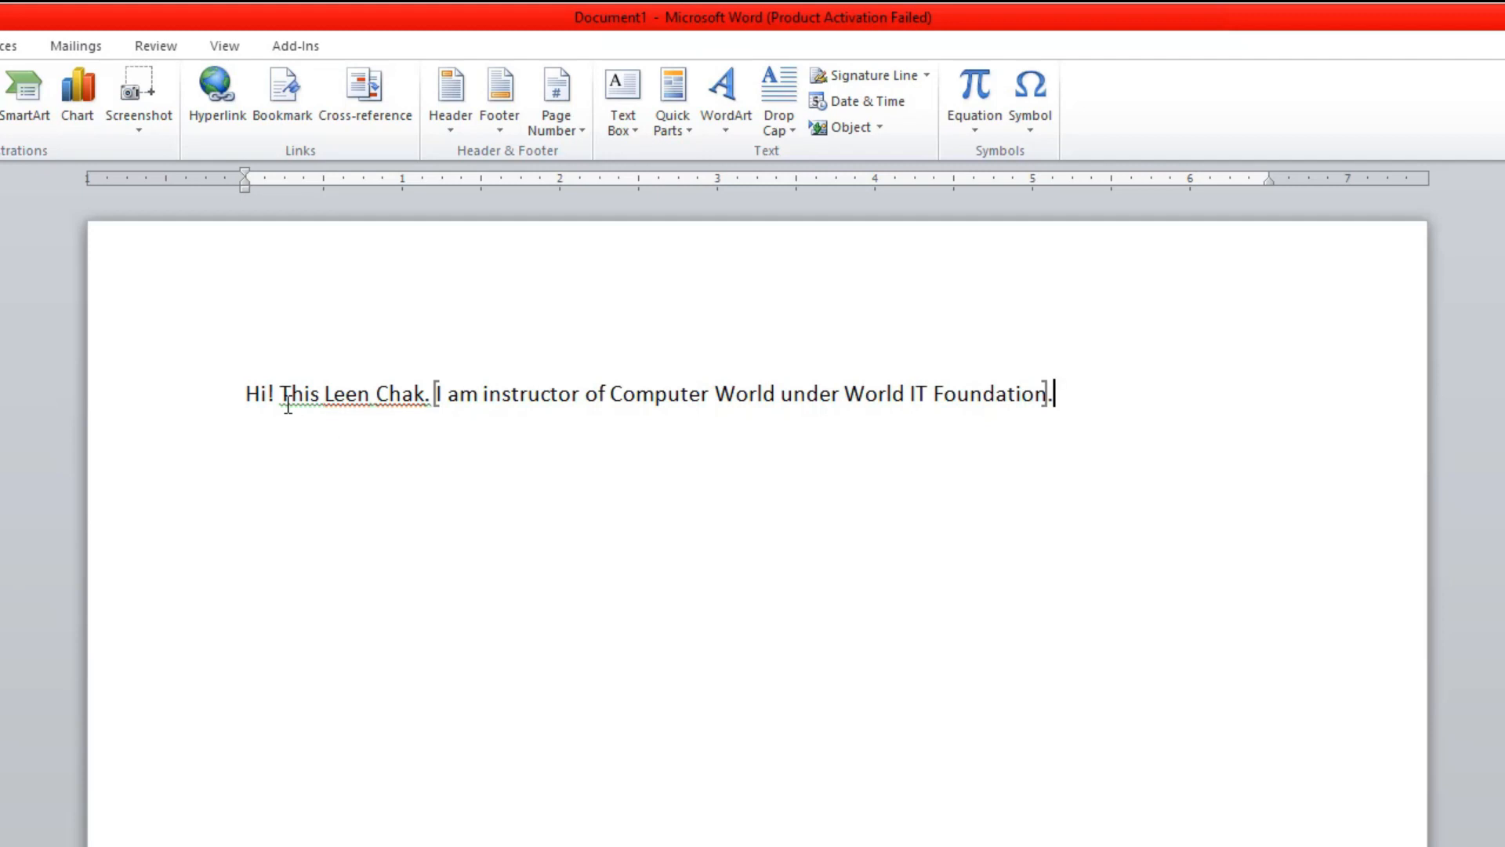
Bookmark the self-introduction phrase after "Hi!" with the name abc, leaving out its full stop.
drag(284, 390, 424, 396)
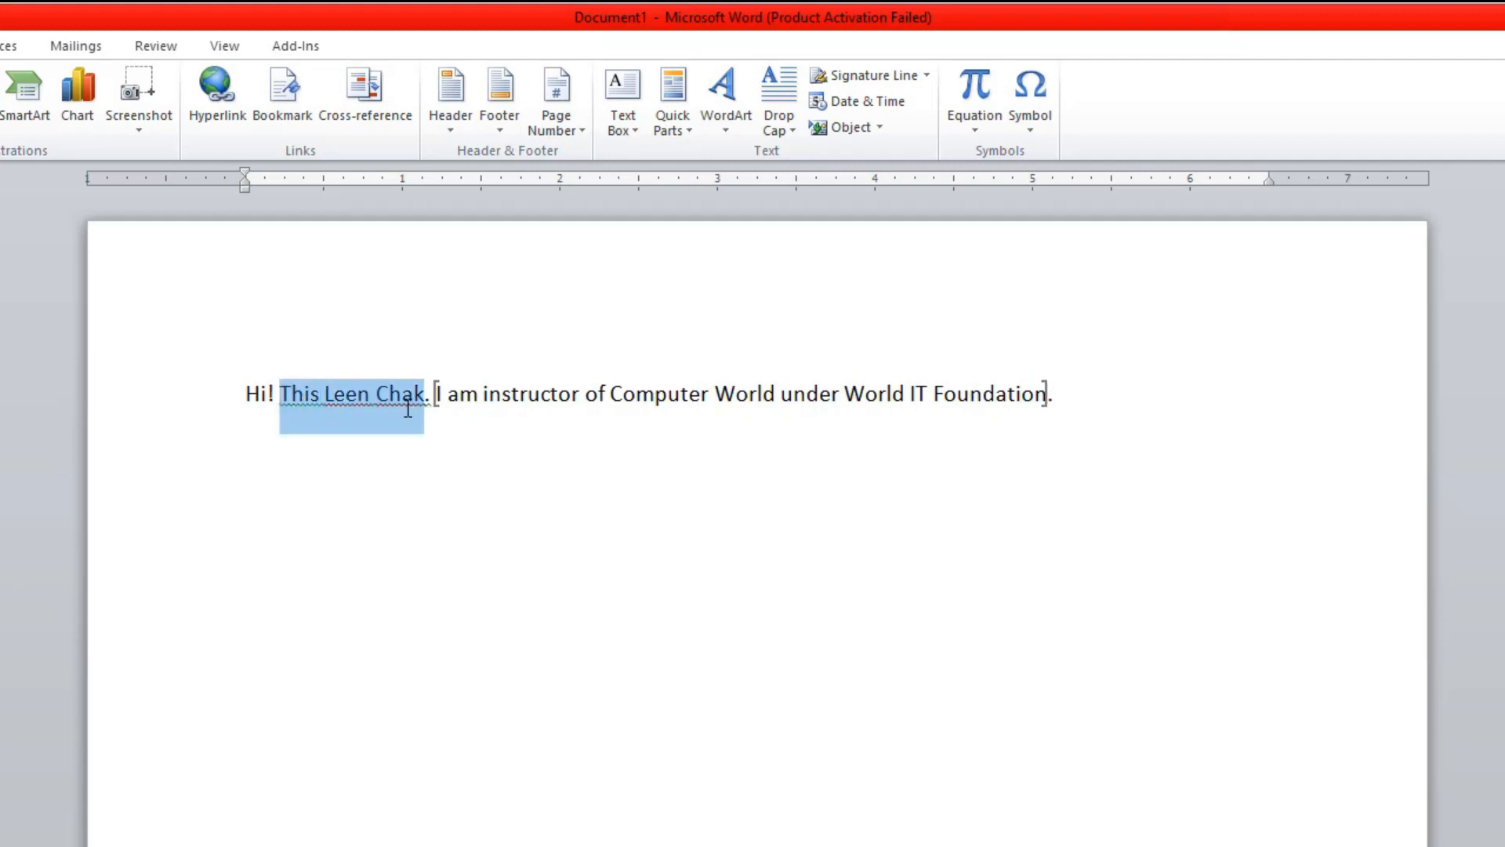
click(210, 96)
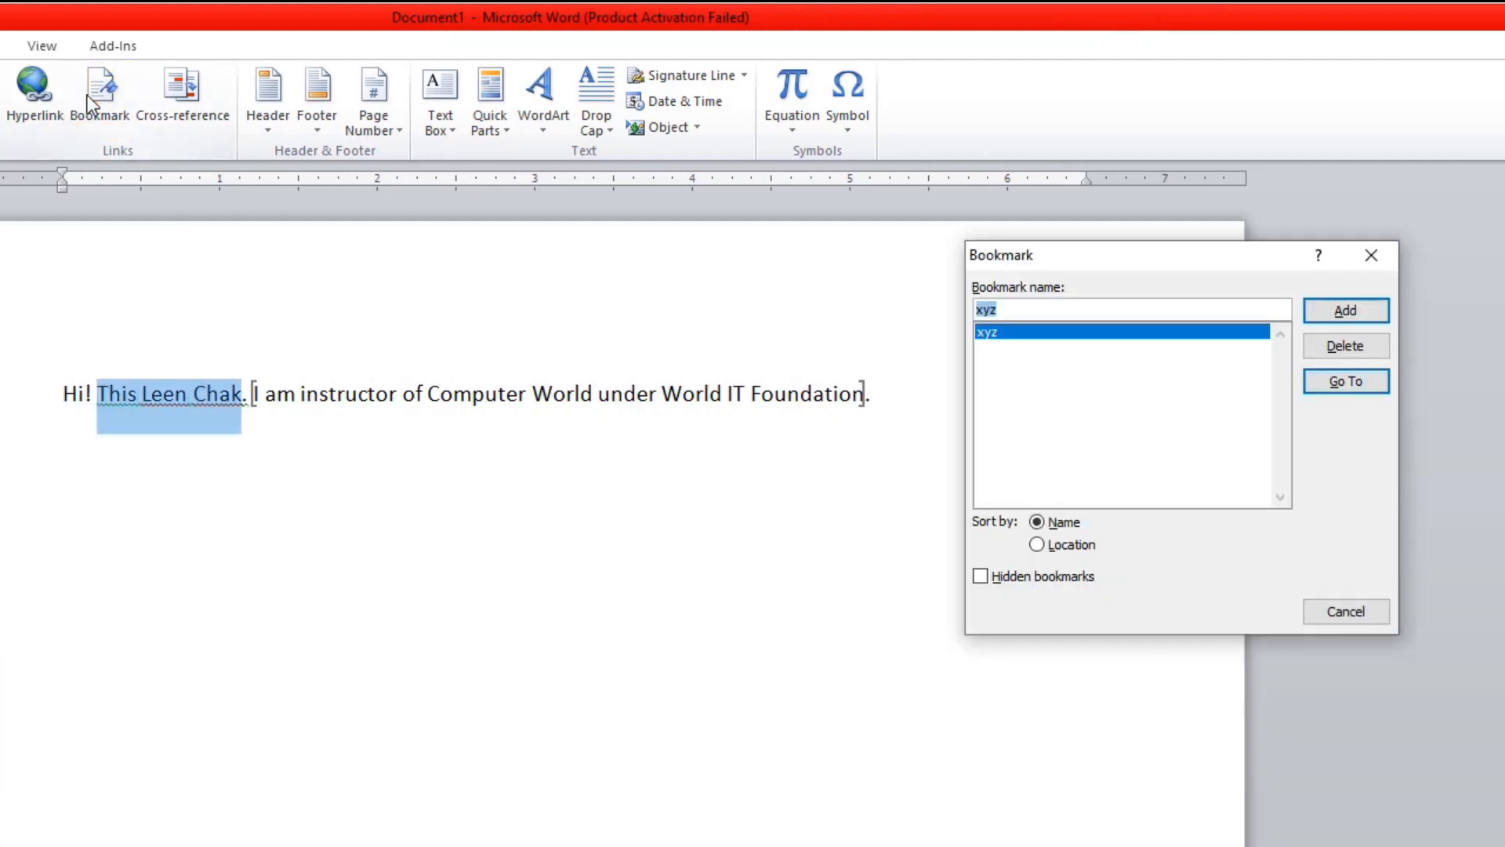
text(abc)
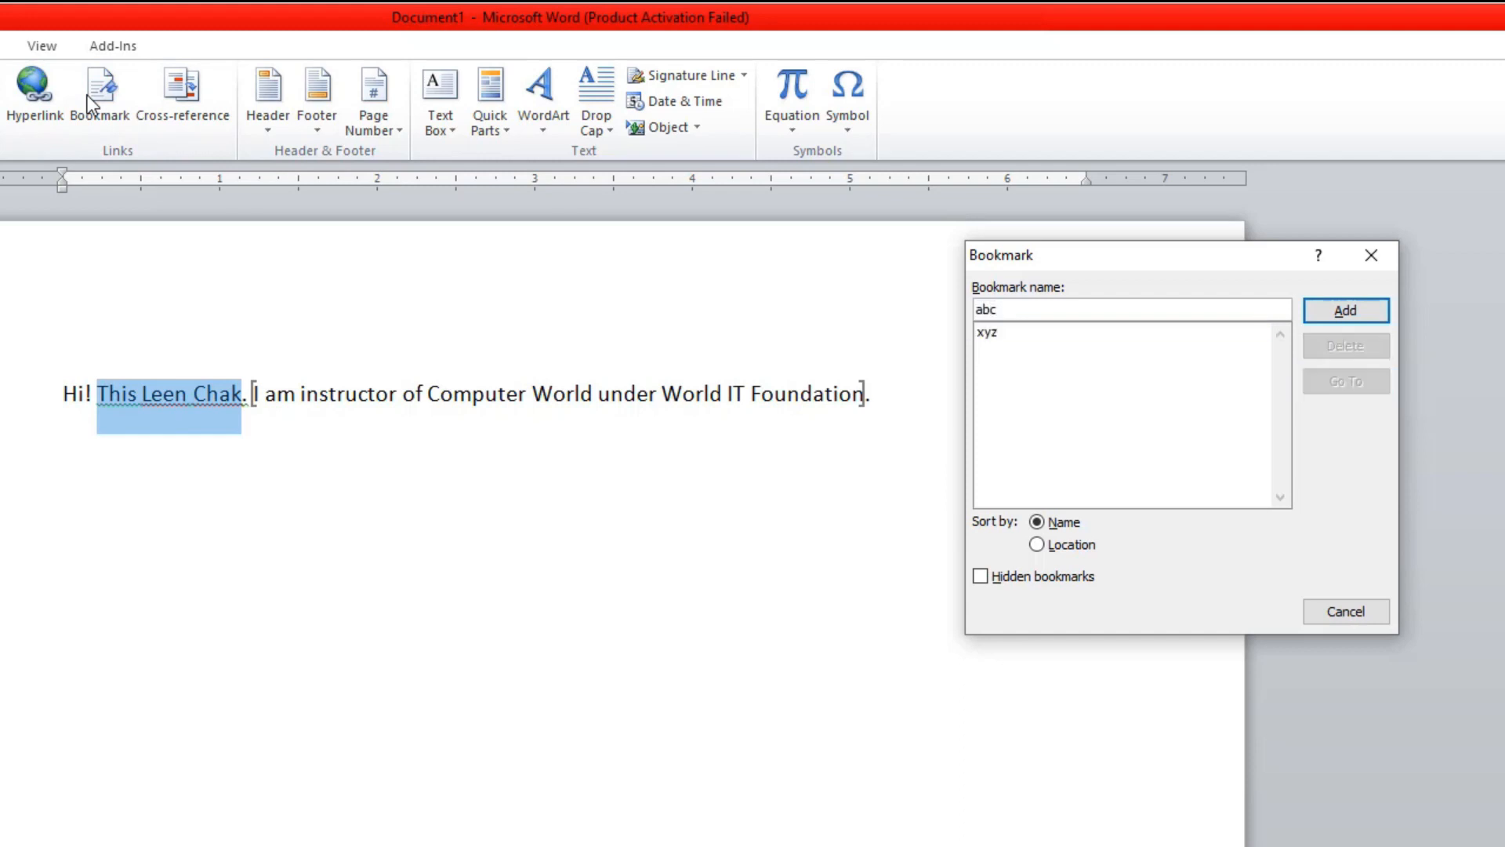
click(1344, 314)
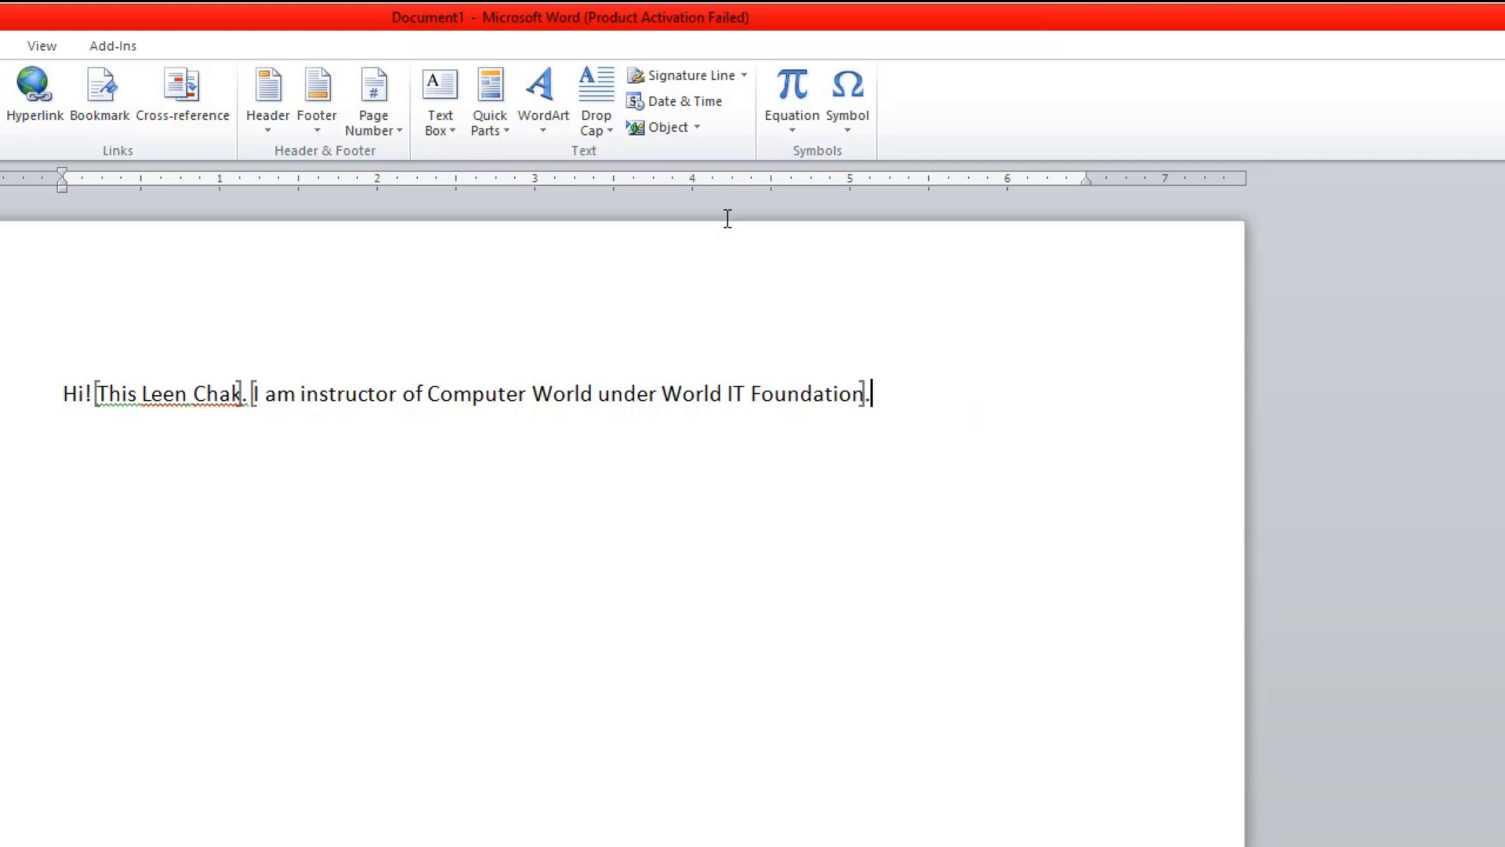
Go to the abc and xyz bookmarks alternately, twice each, to check which text each one marks.
click(92, 102)
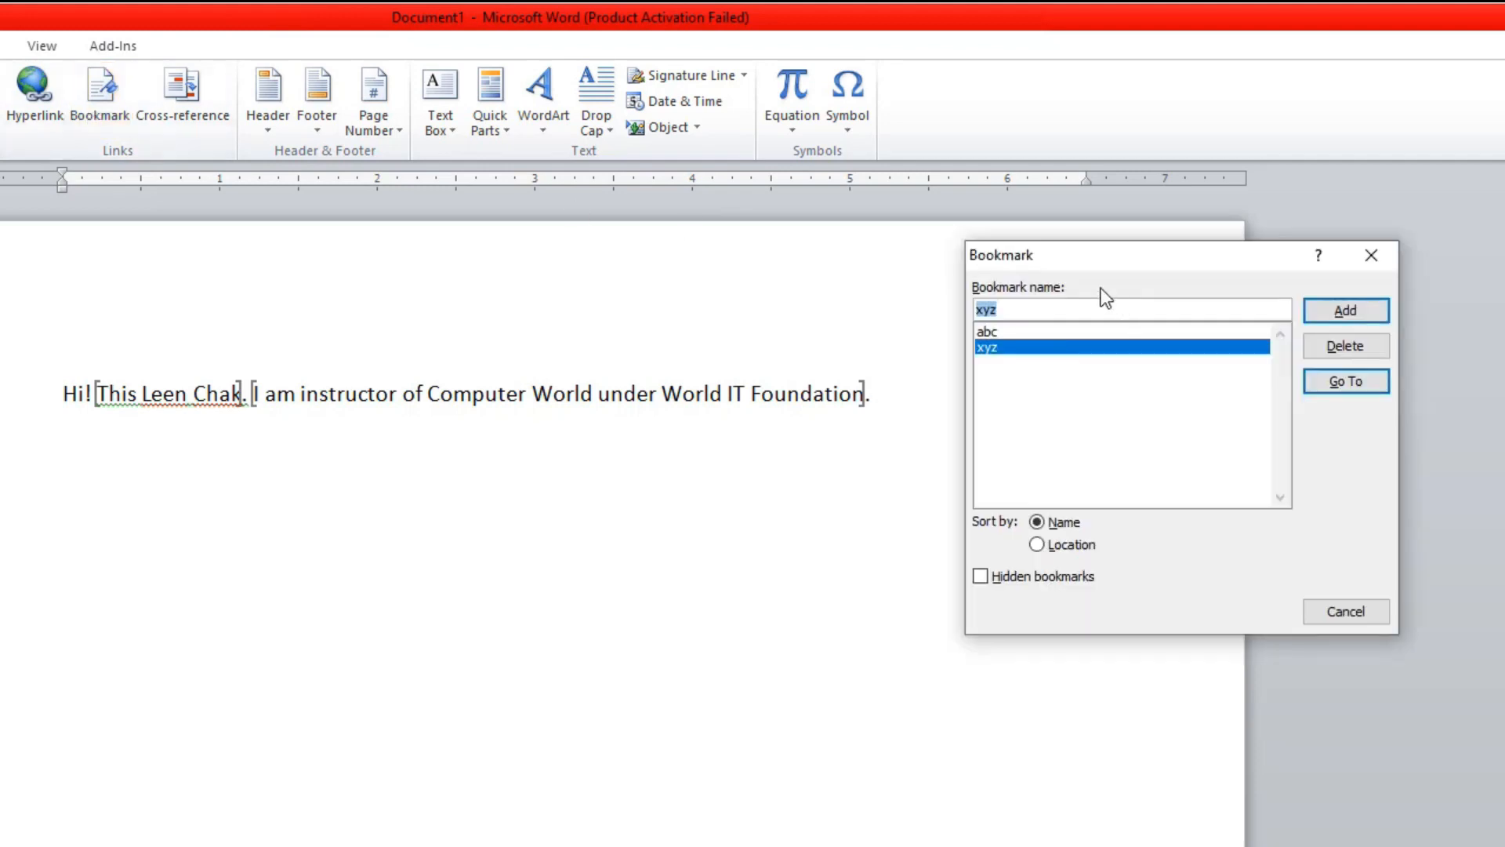
click(1019, 332)
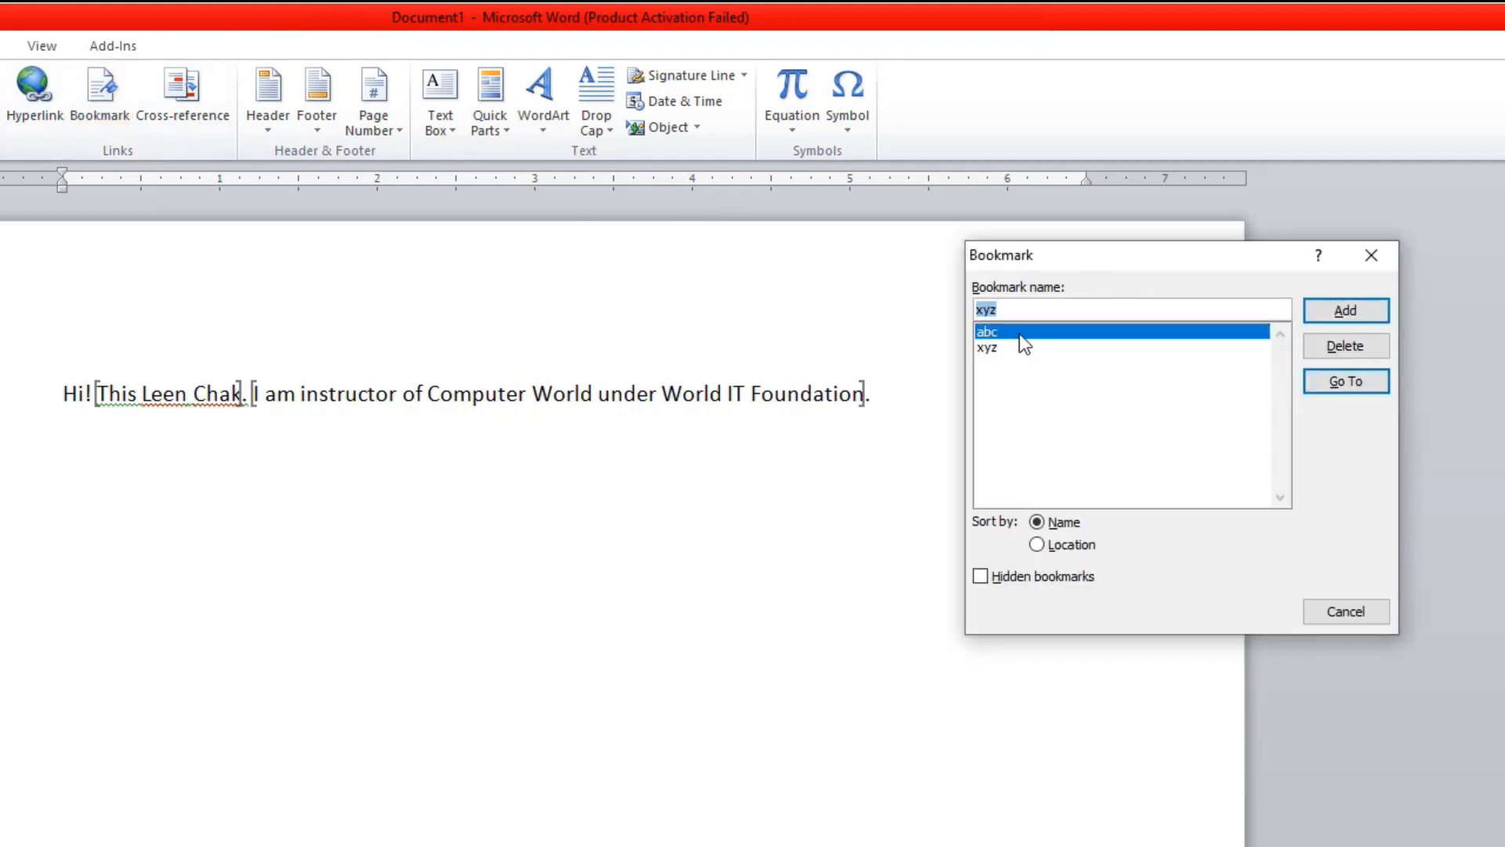
click(1352, 389)
click(1078, 348)
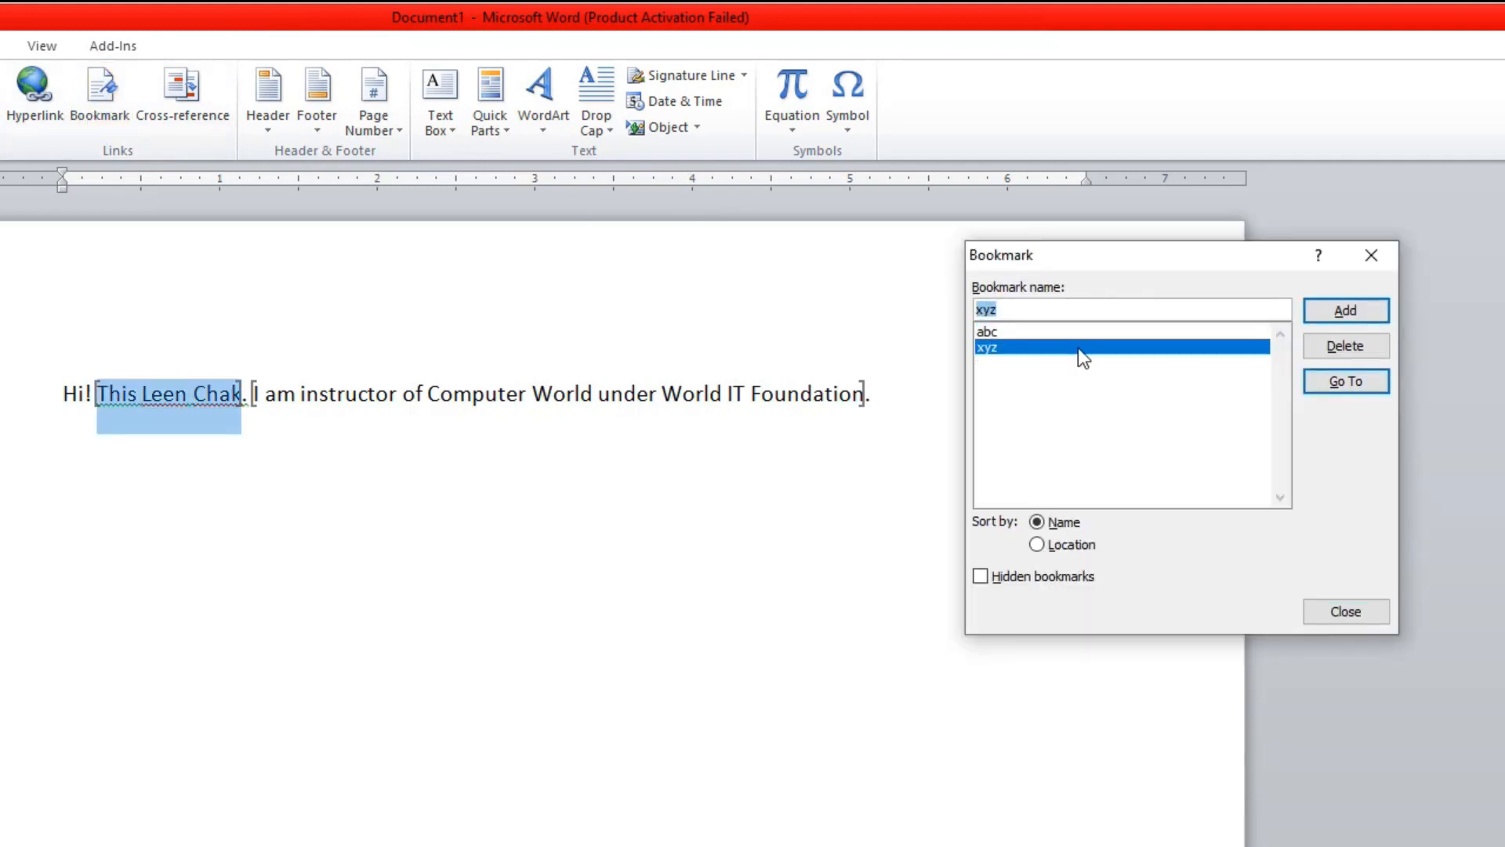
click(1364, 384)
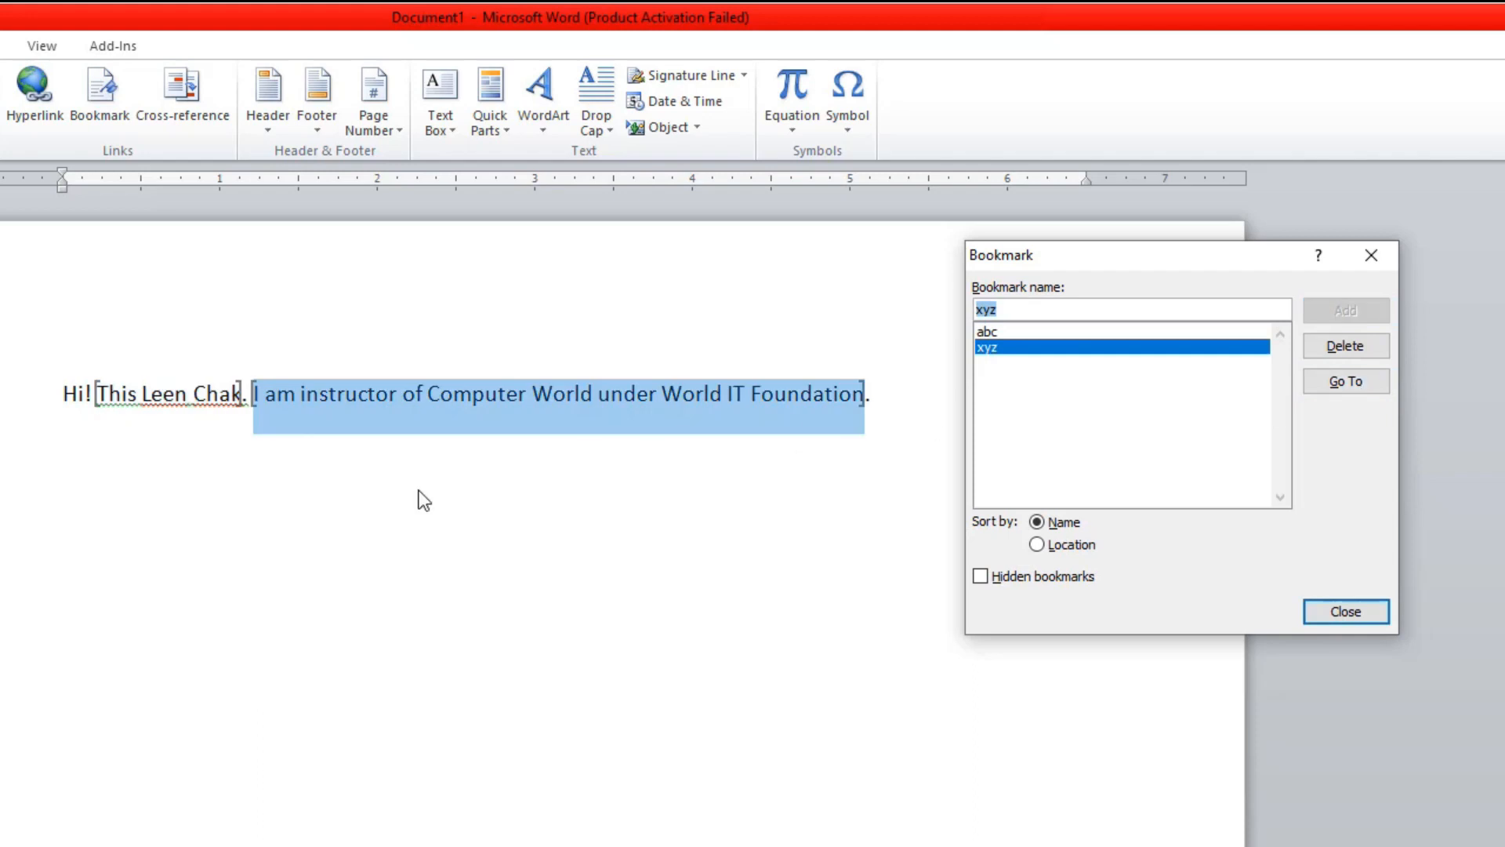
click(1132, 335)
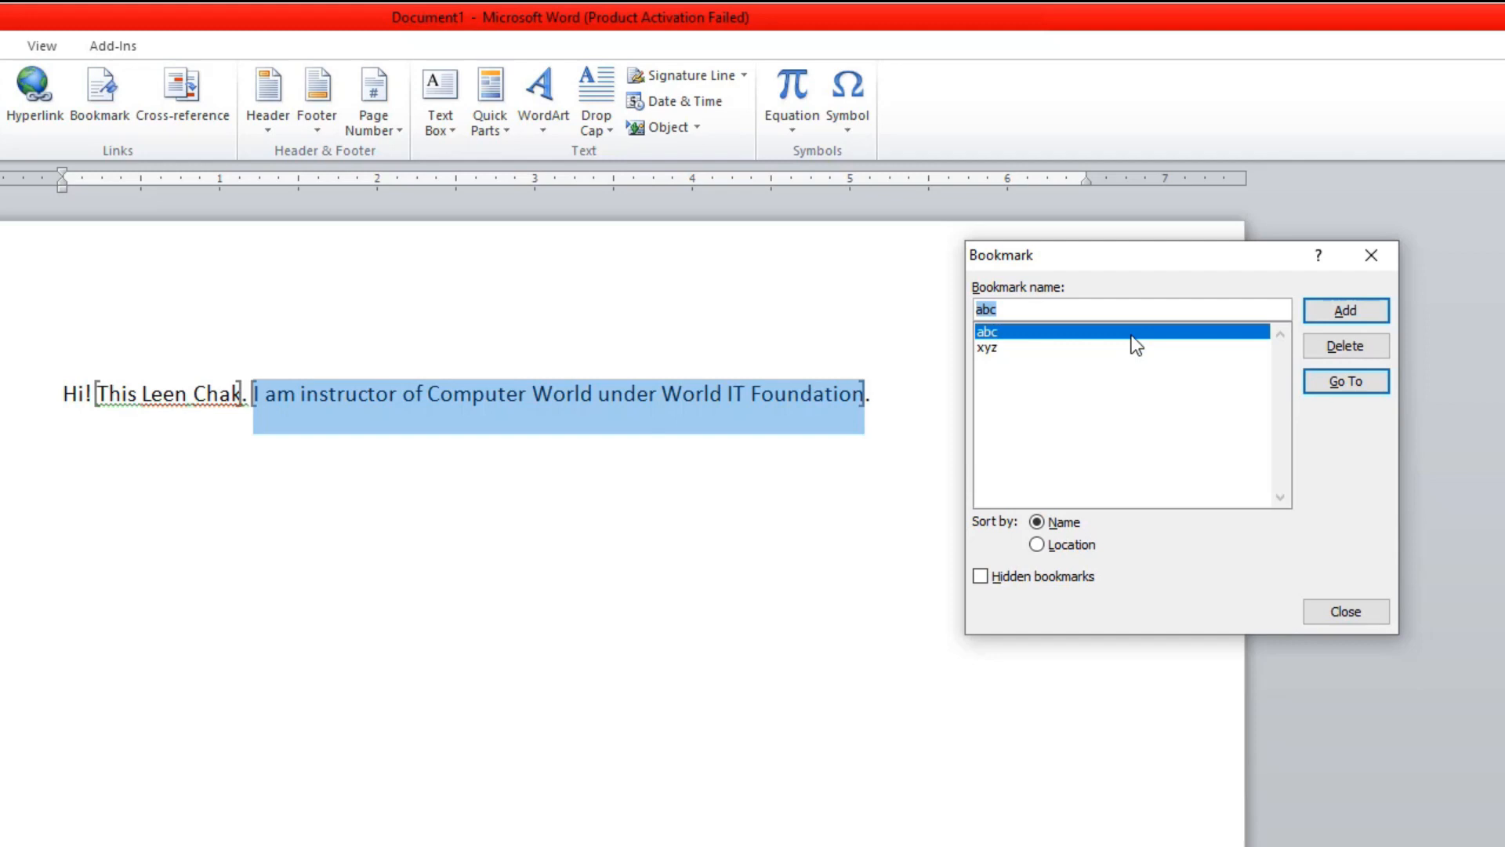
click(1336, 389)
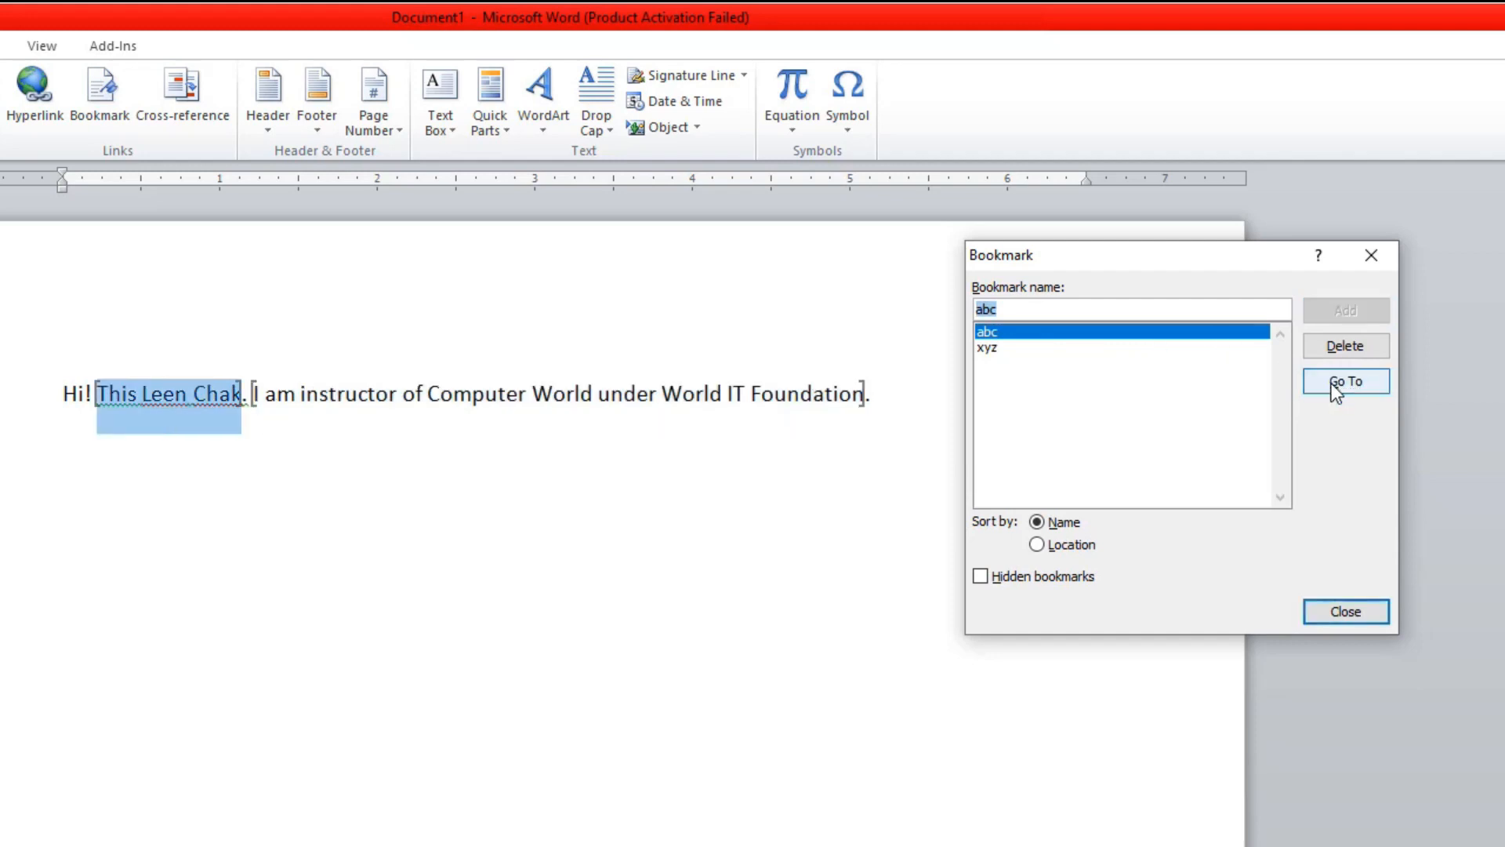
click(1017, 347)
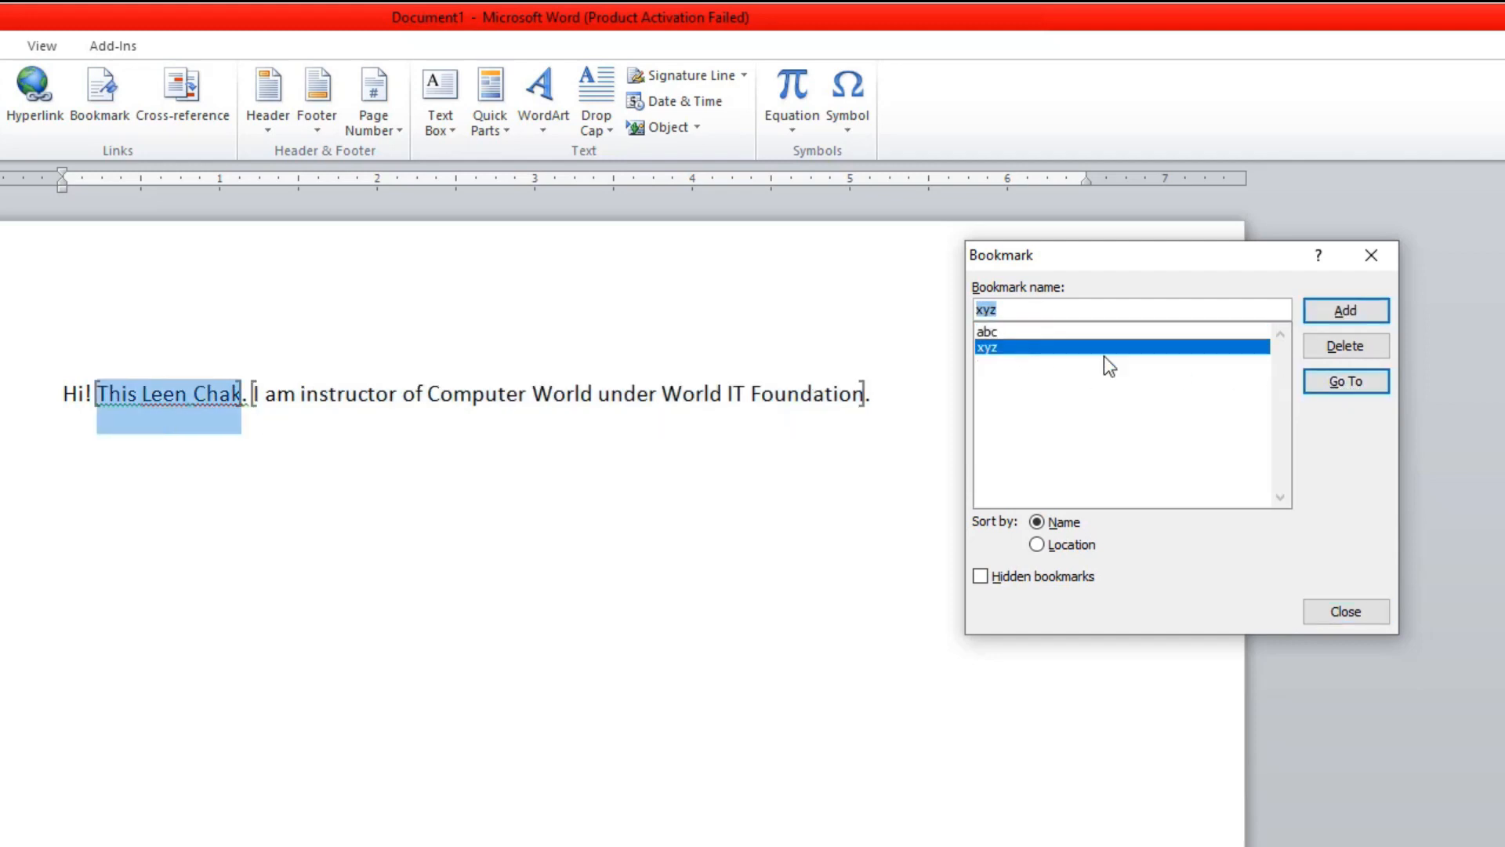
click(1342, 386)
click(1333, 379)
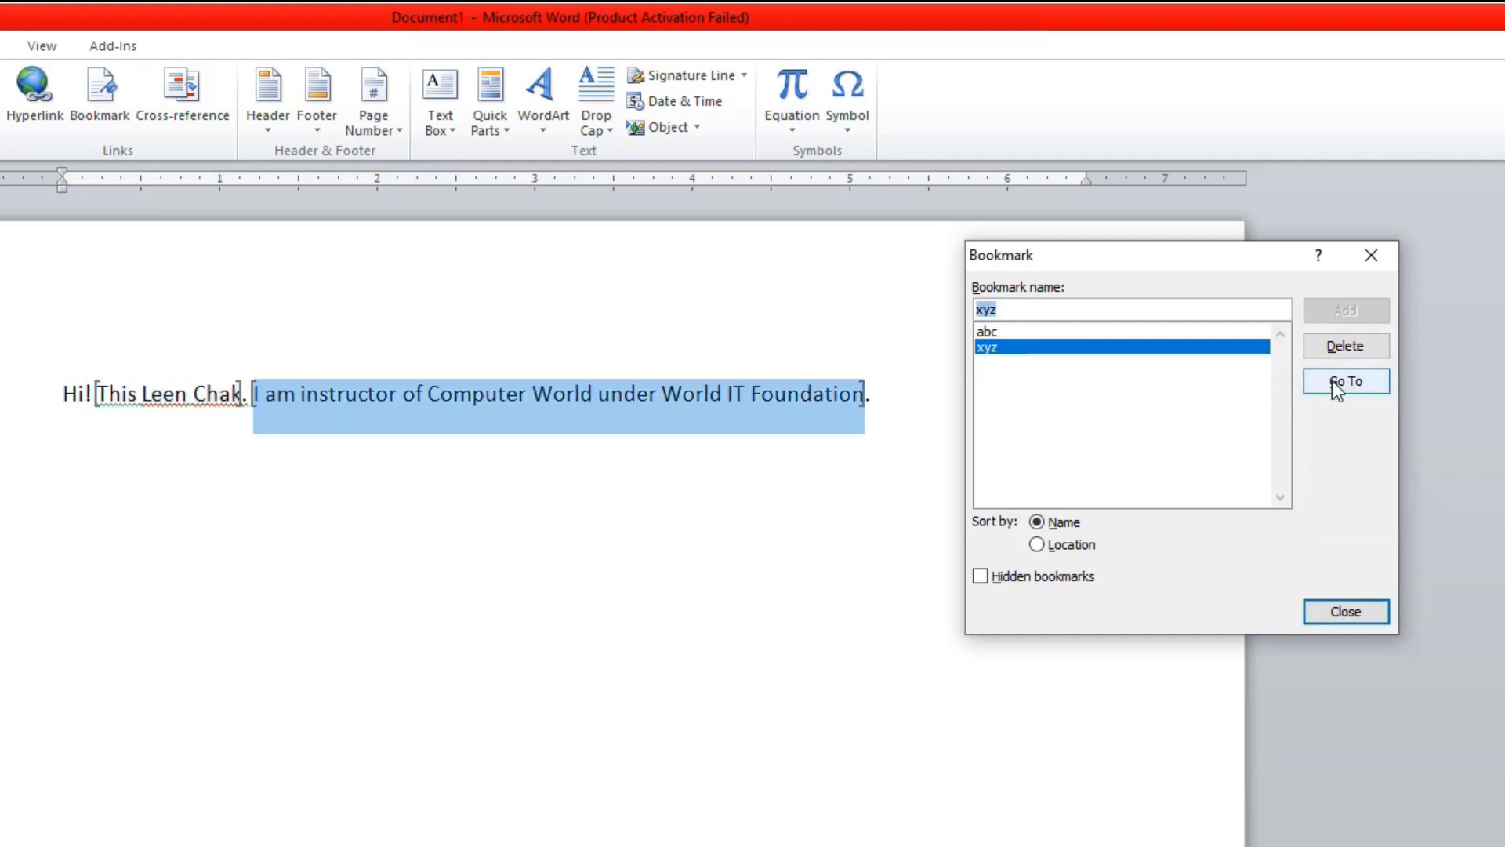
click(1345, 611)
Insert a hyperlinked cross-reference to the text of bookmark abc on a new line below the sentence.
click(959, 425)
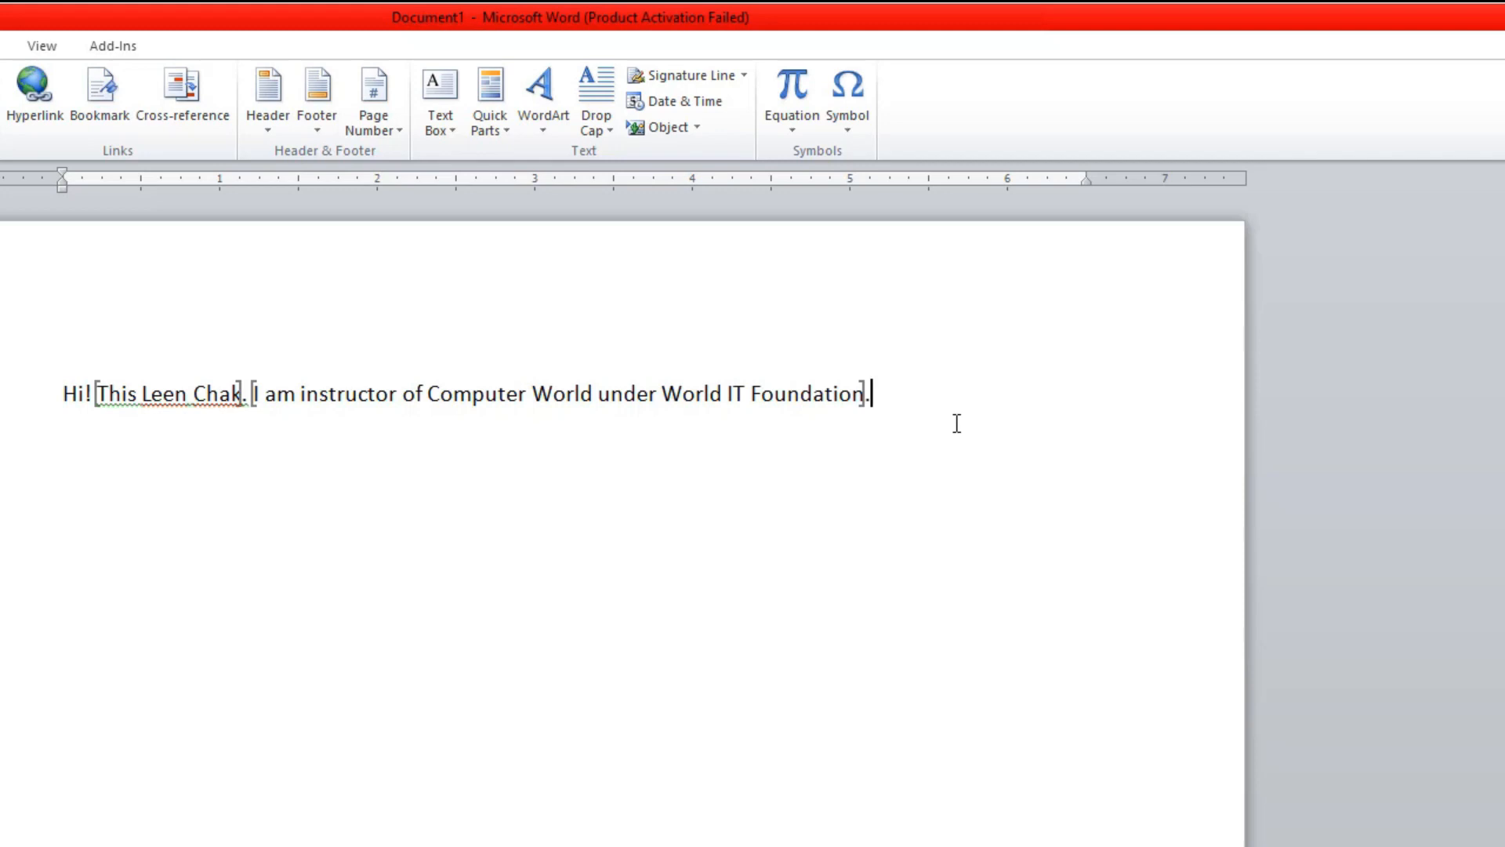
key(Return)
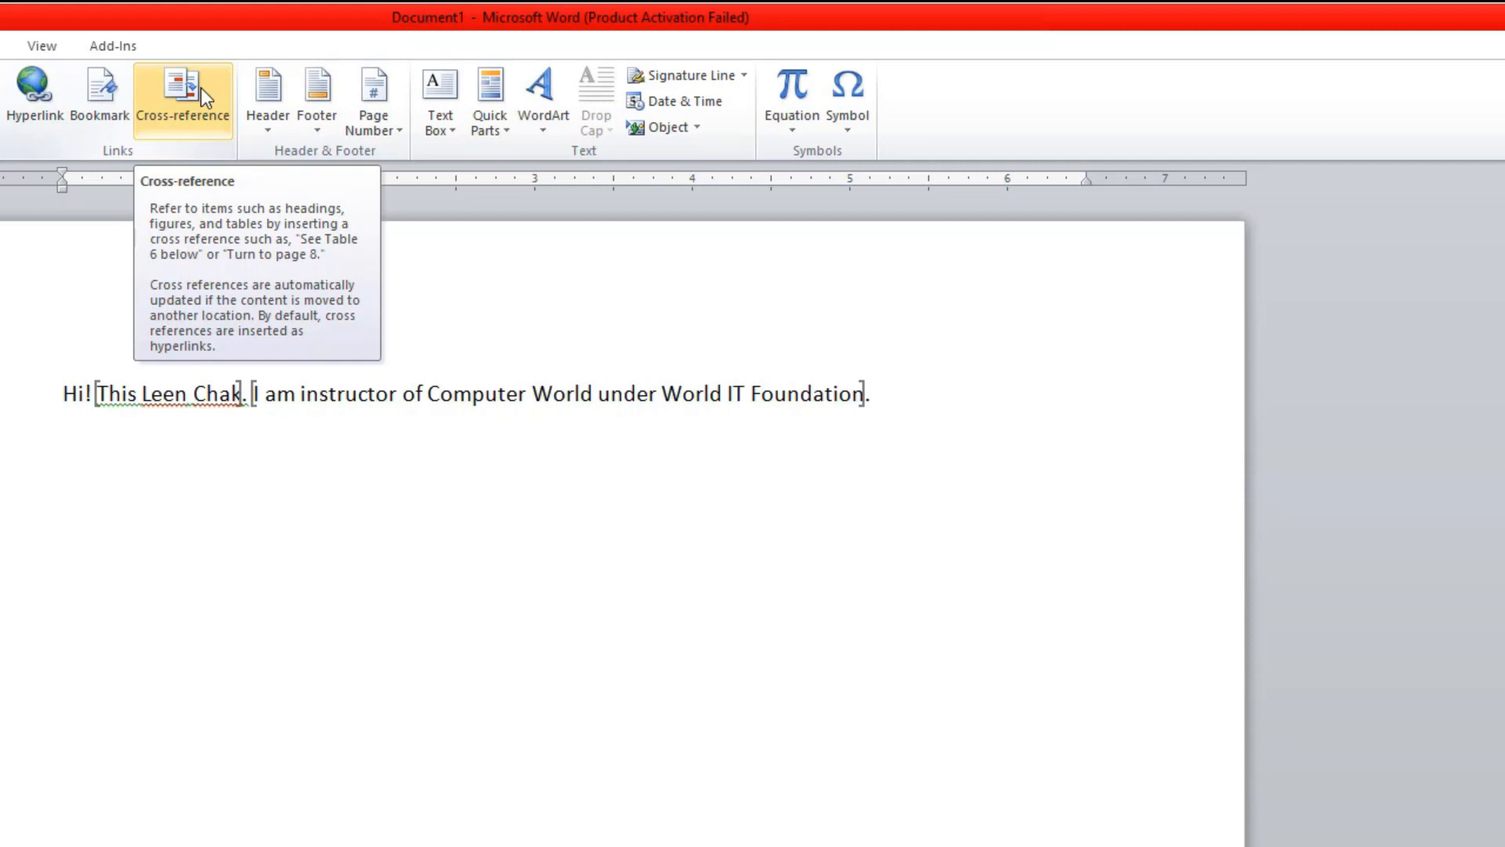
click(160, 118)
drag(588, 410, 792, 316)
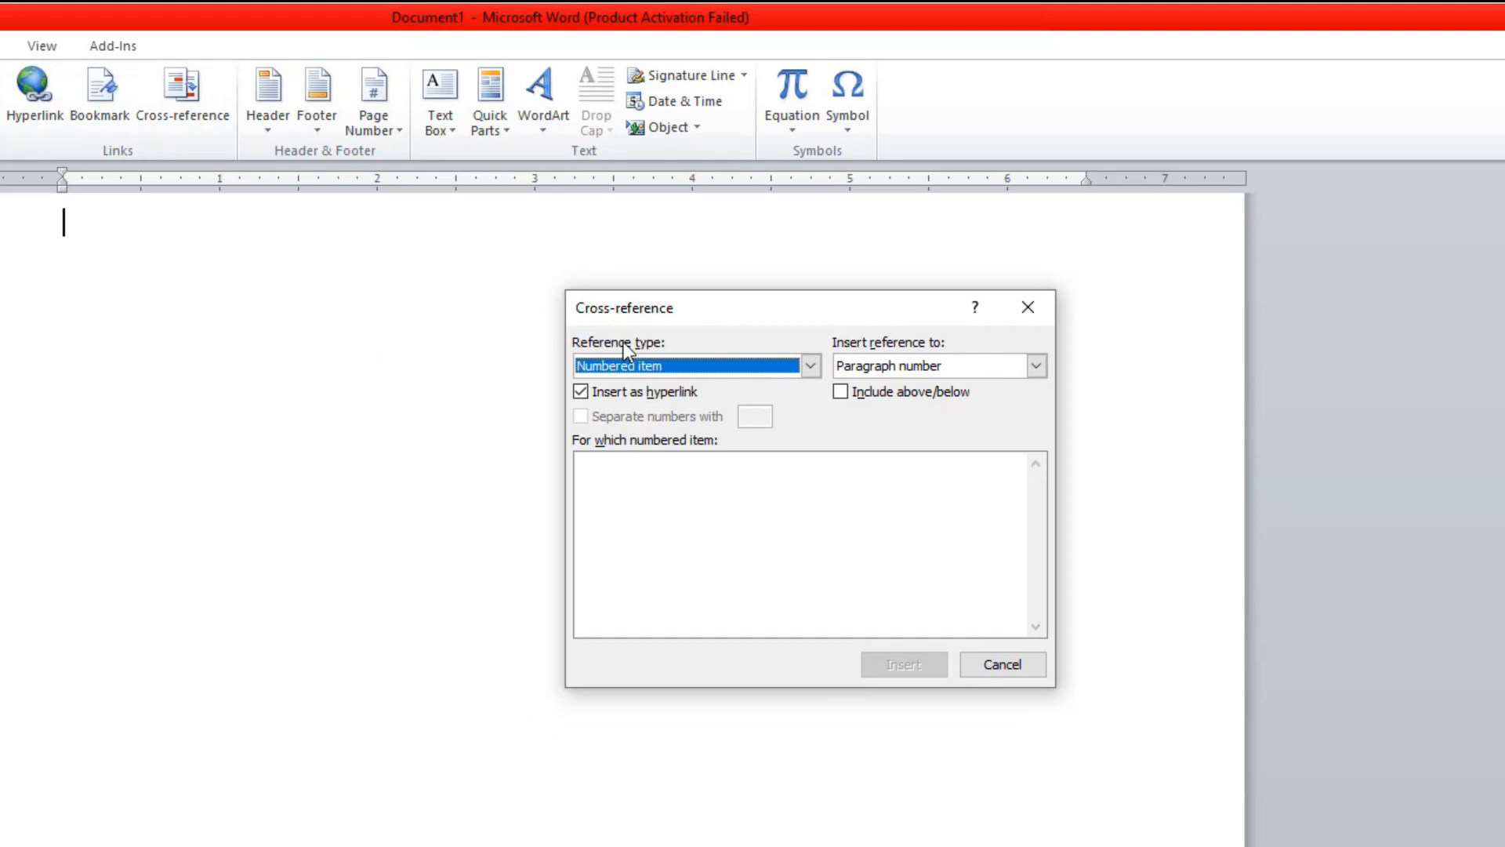
click(636, 364)
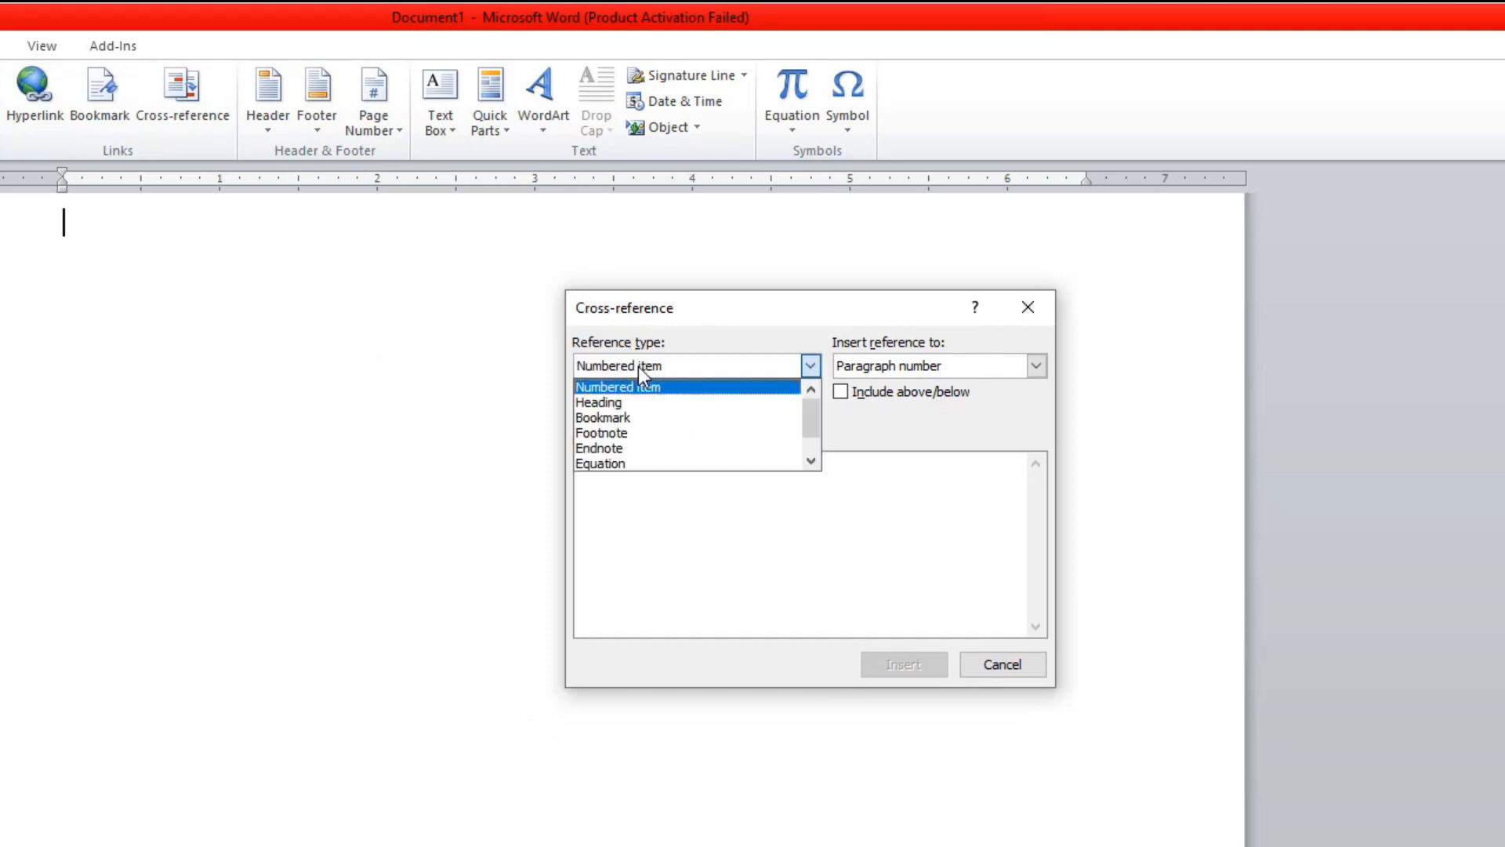
click(631, 423)
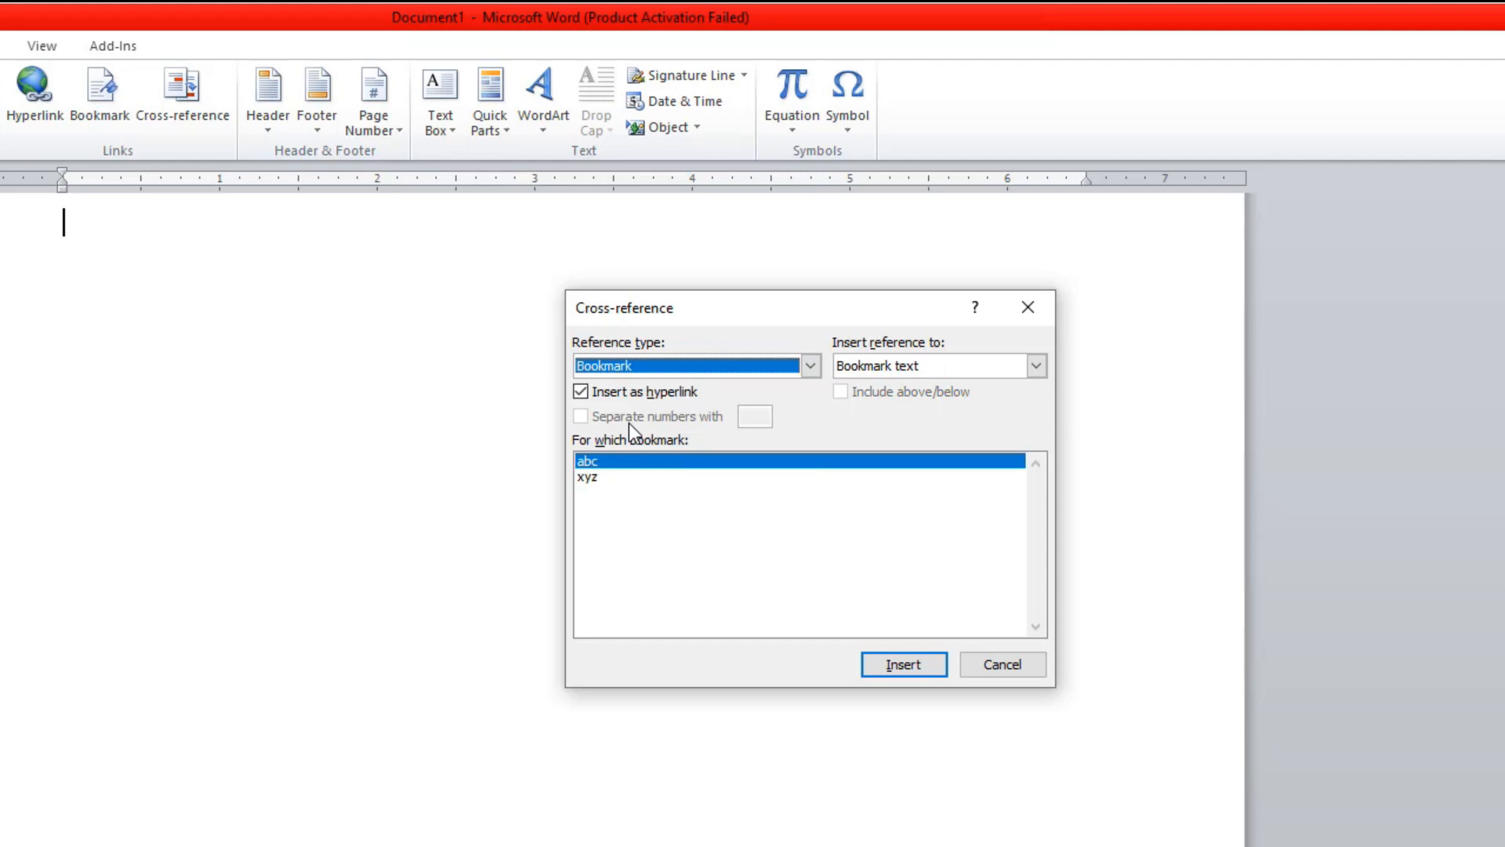
click(604, 464)
click(906, 665)
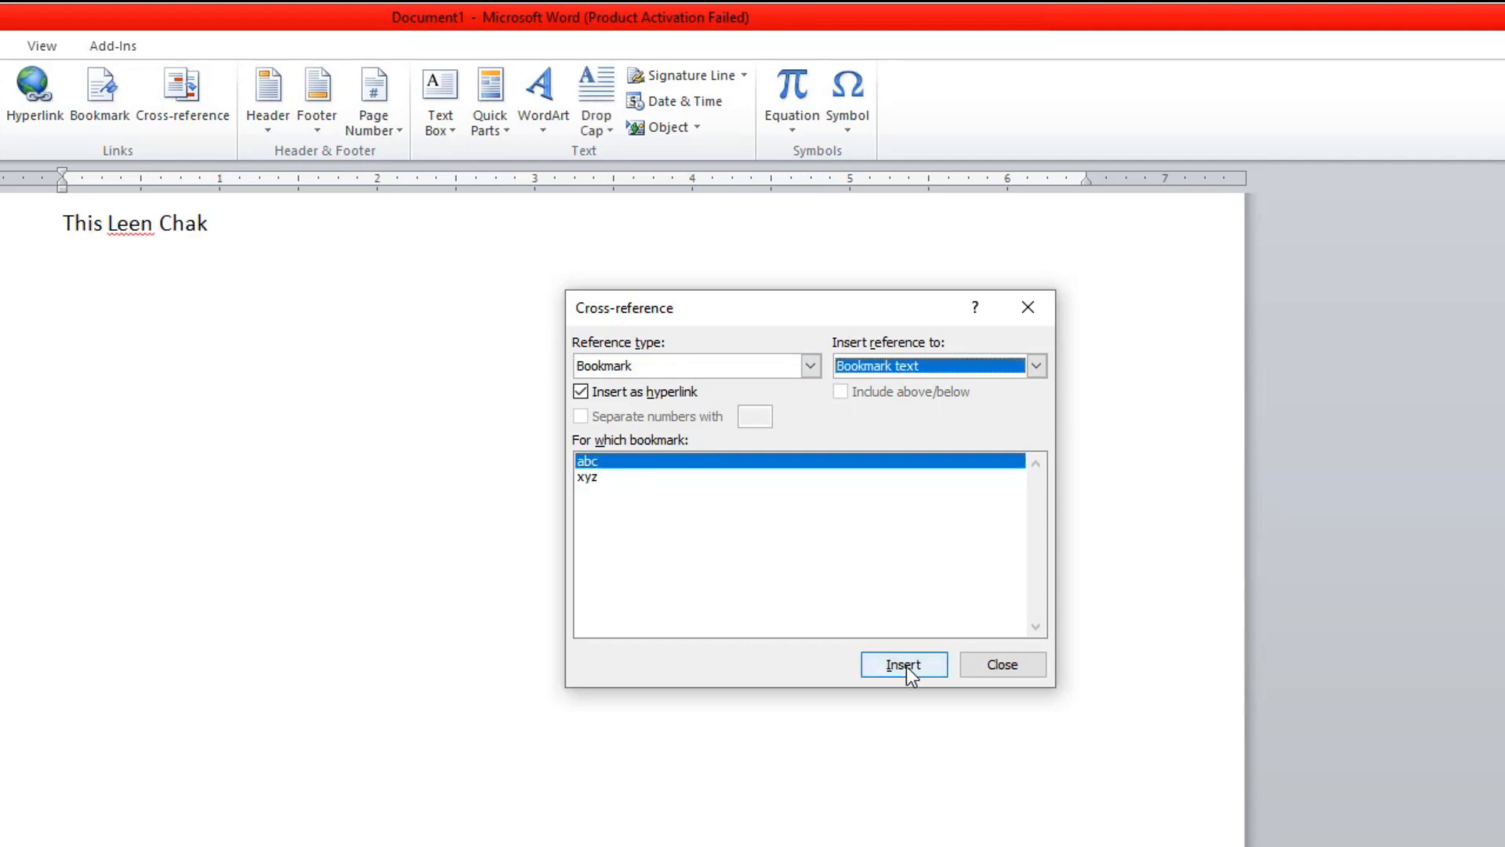
Insert a cross-reference to the text of bookmark xyz on a new line below the first reference.
click(229, 241)
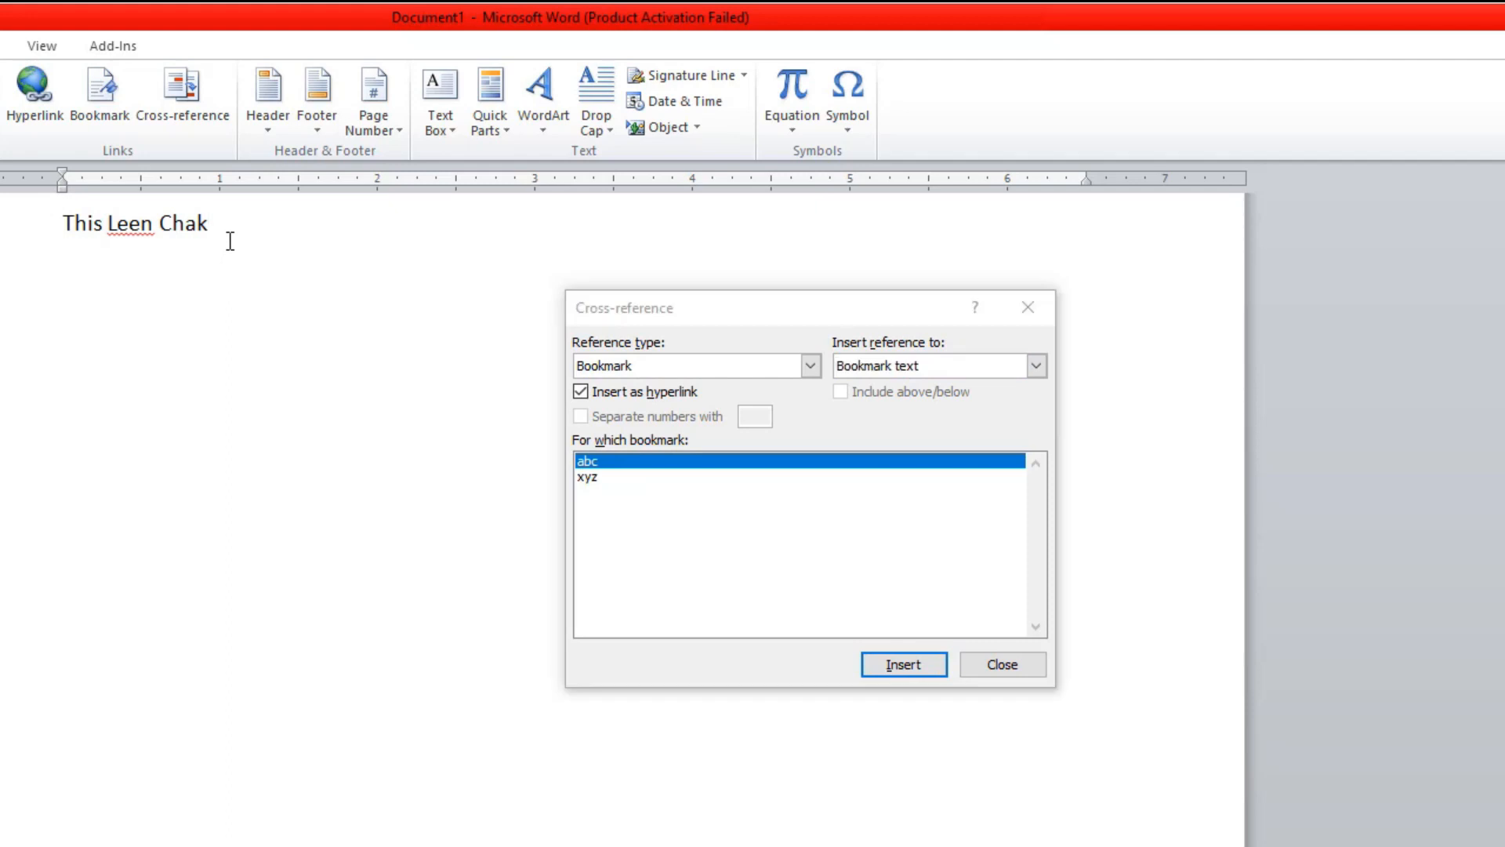
key(Return)
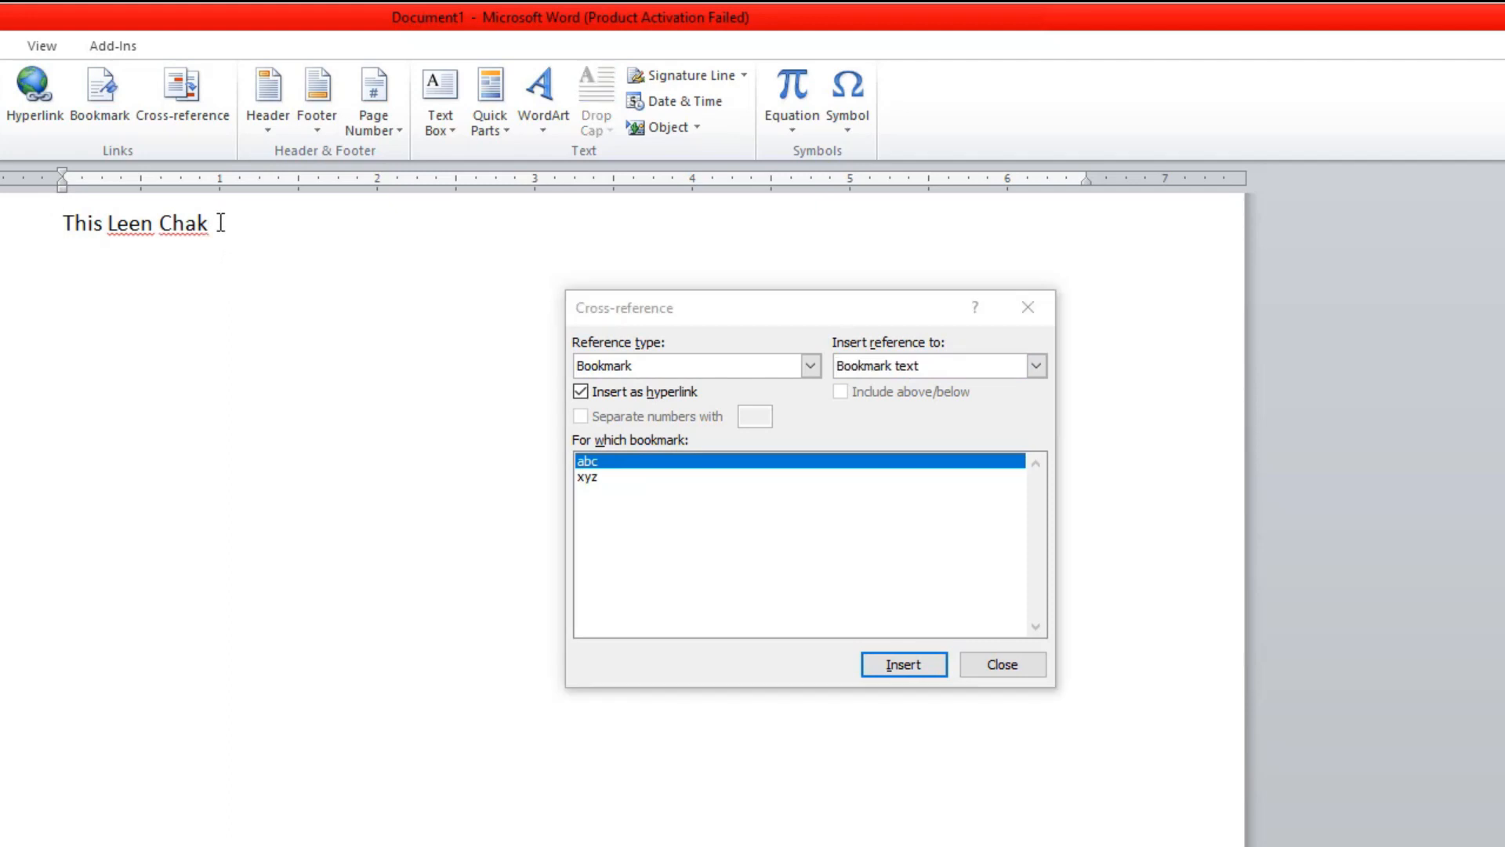
click(599, 475)
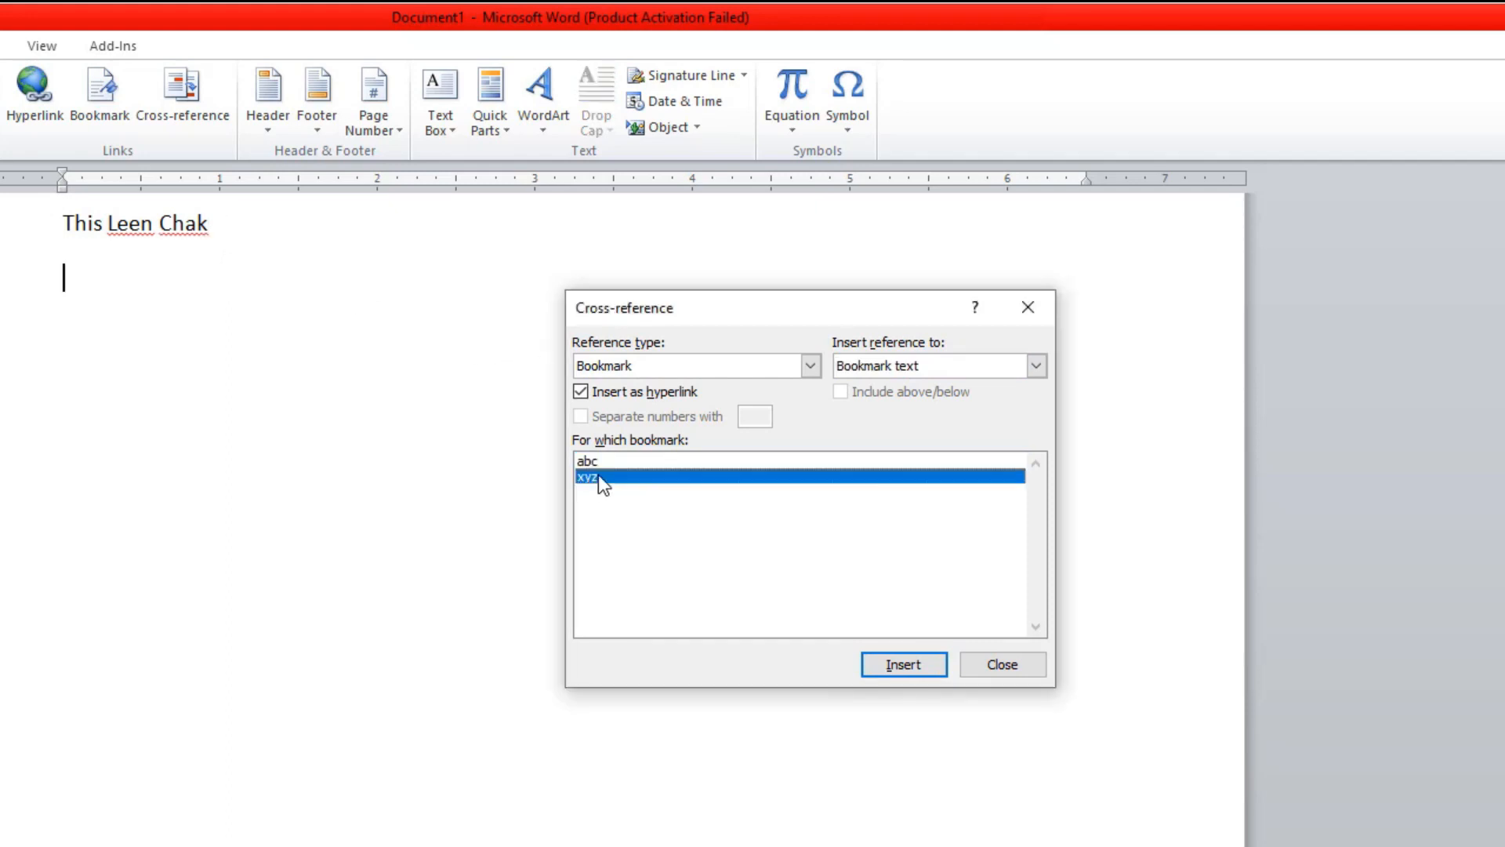
click(902, 667)
click(996, 665)
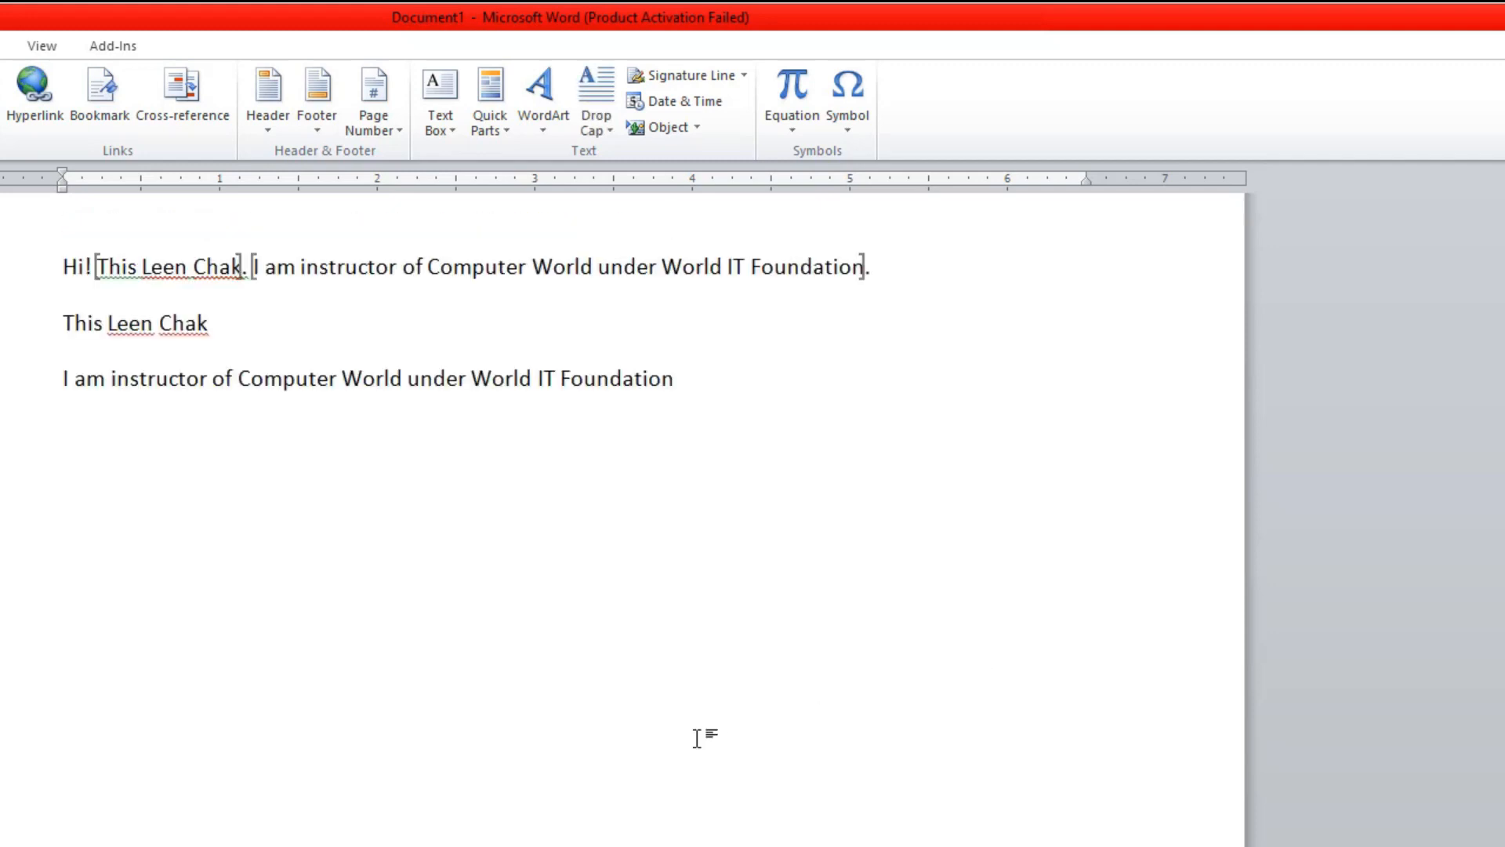
Insert another hyperlinked cross-reference to the text of bookmark xyz on a new line below the existing references.
scroll(696, 736, up, 2)
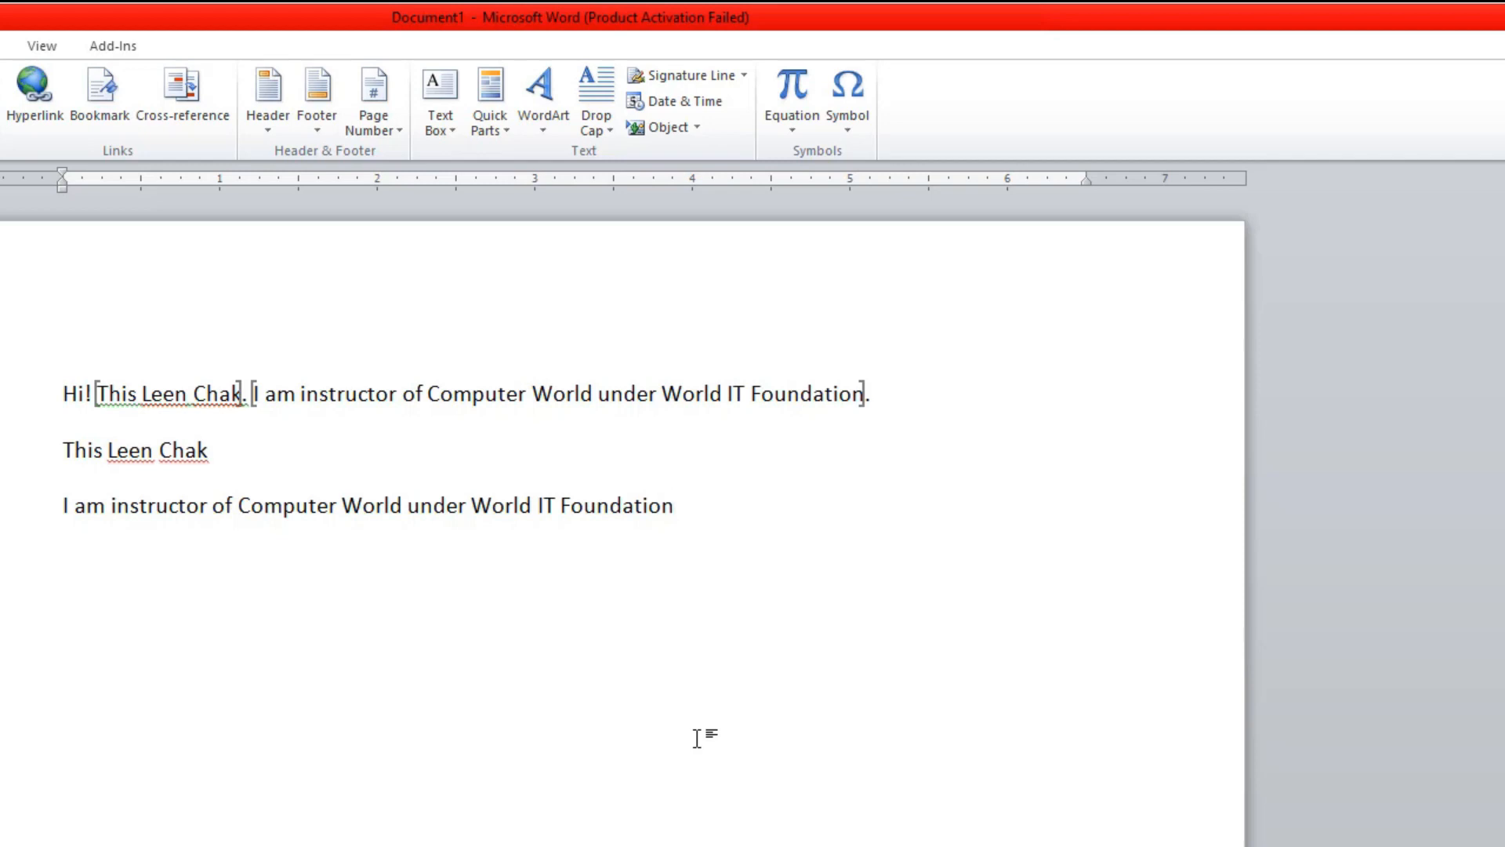
key(Return)
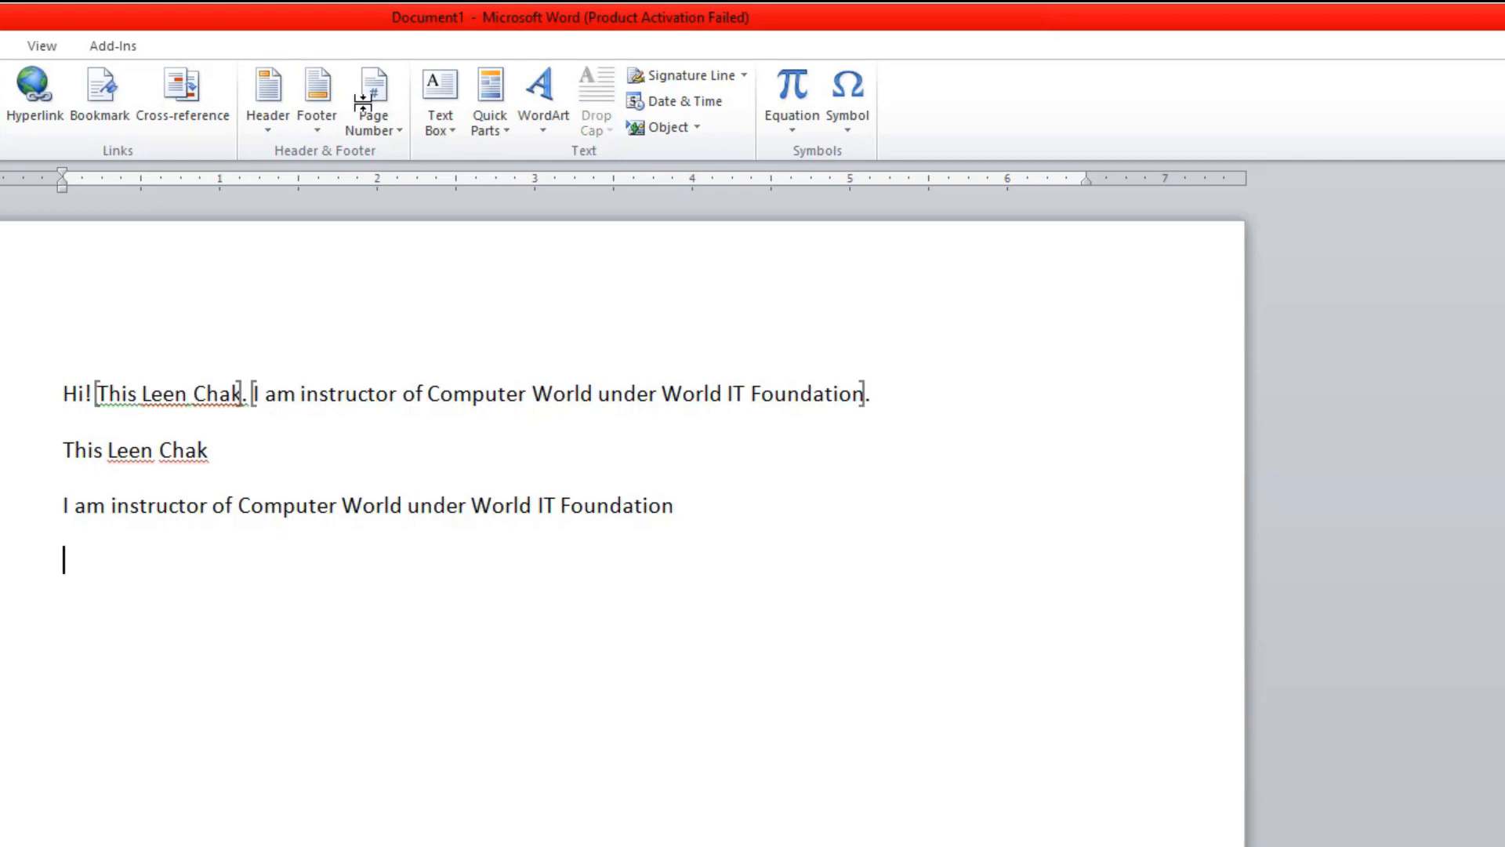
click(171, 105)
click(641, 476)
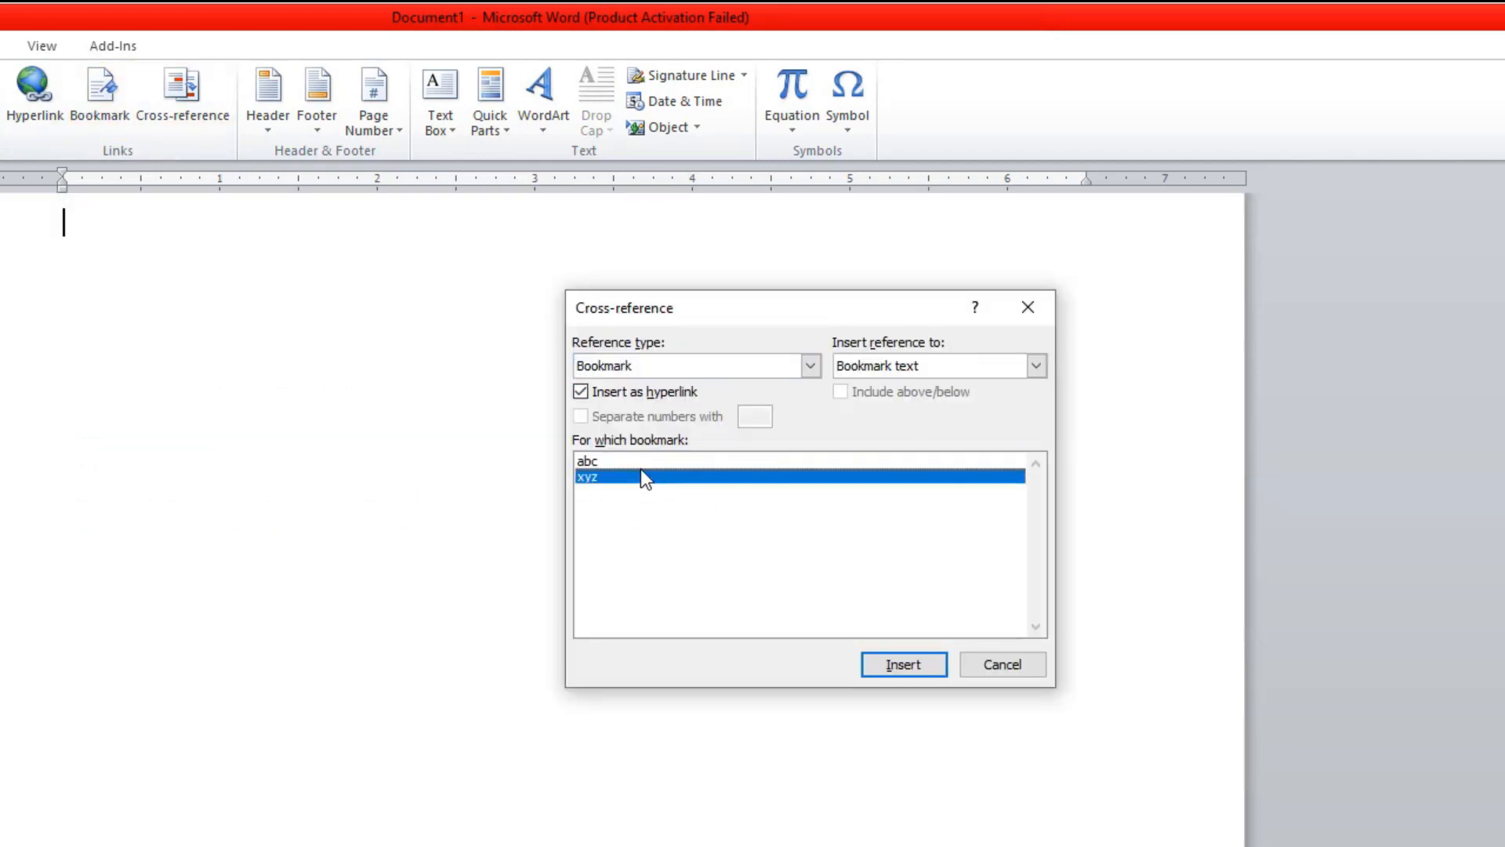
click(890, 663)
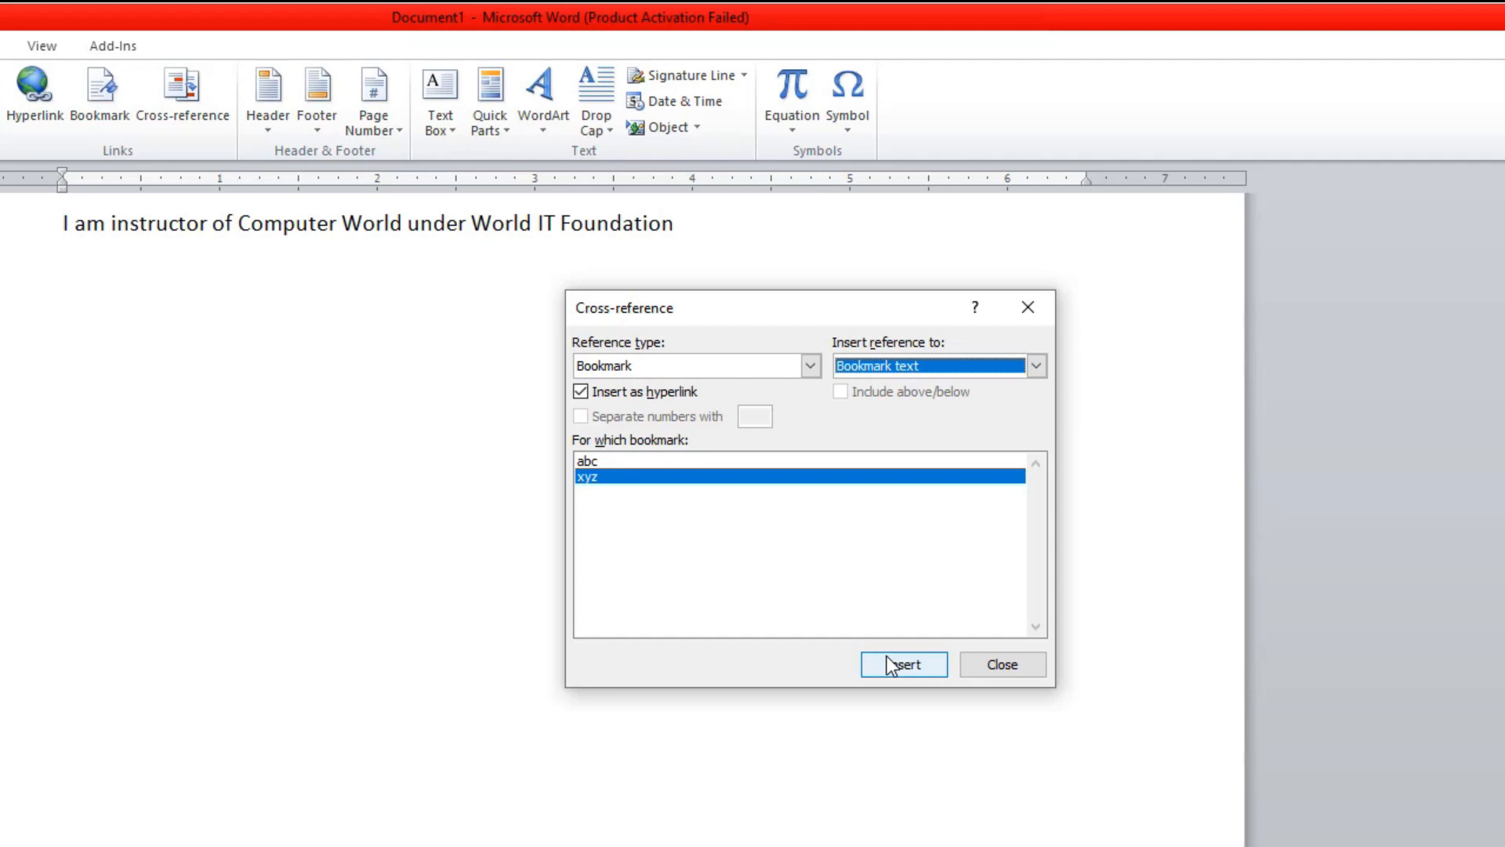
click(981, 660)
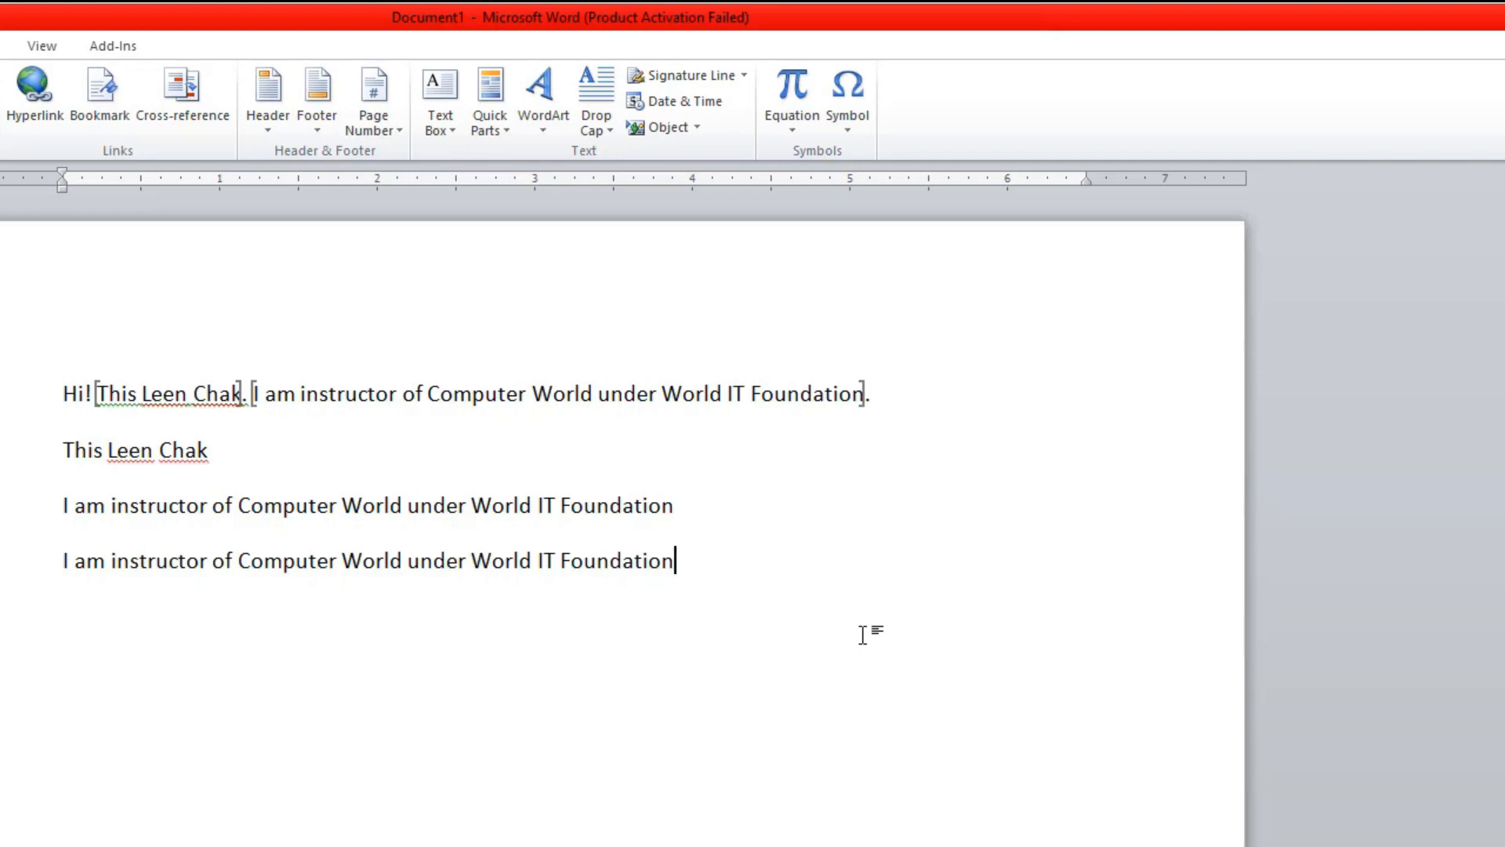
Delete both bookmarks, abc and xyz, from the document.
drag(871, 395, 273, 436)
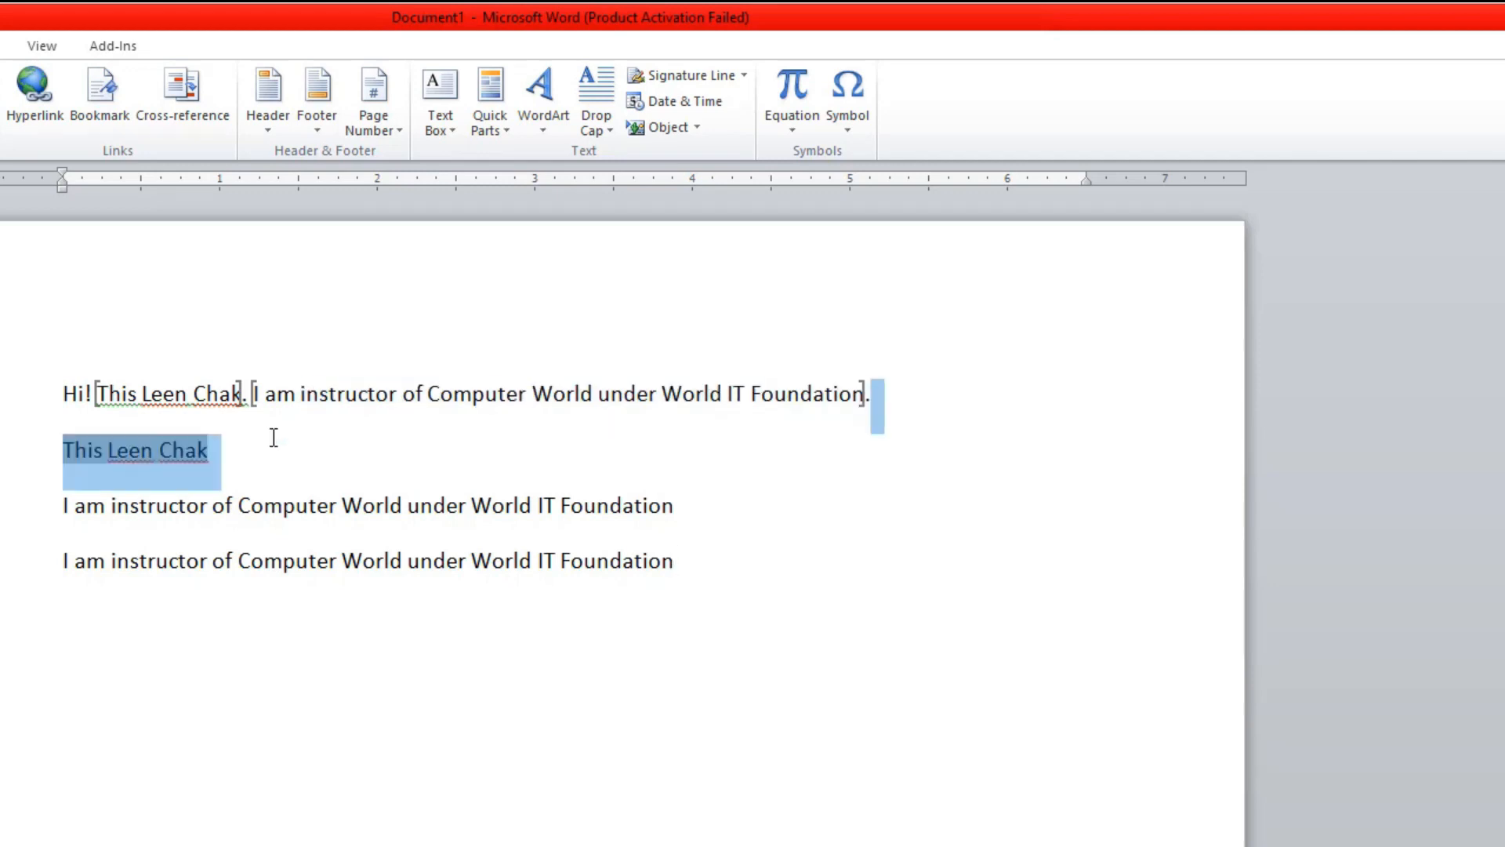
click(699, 552)
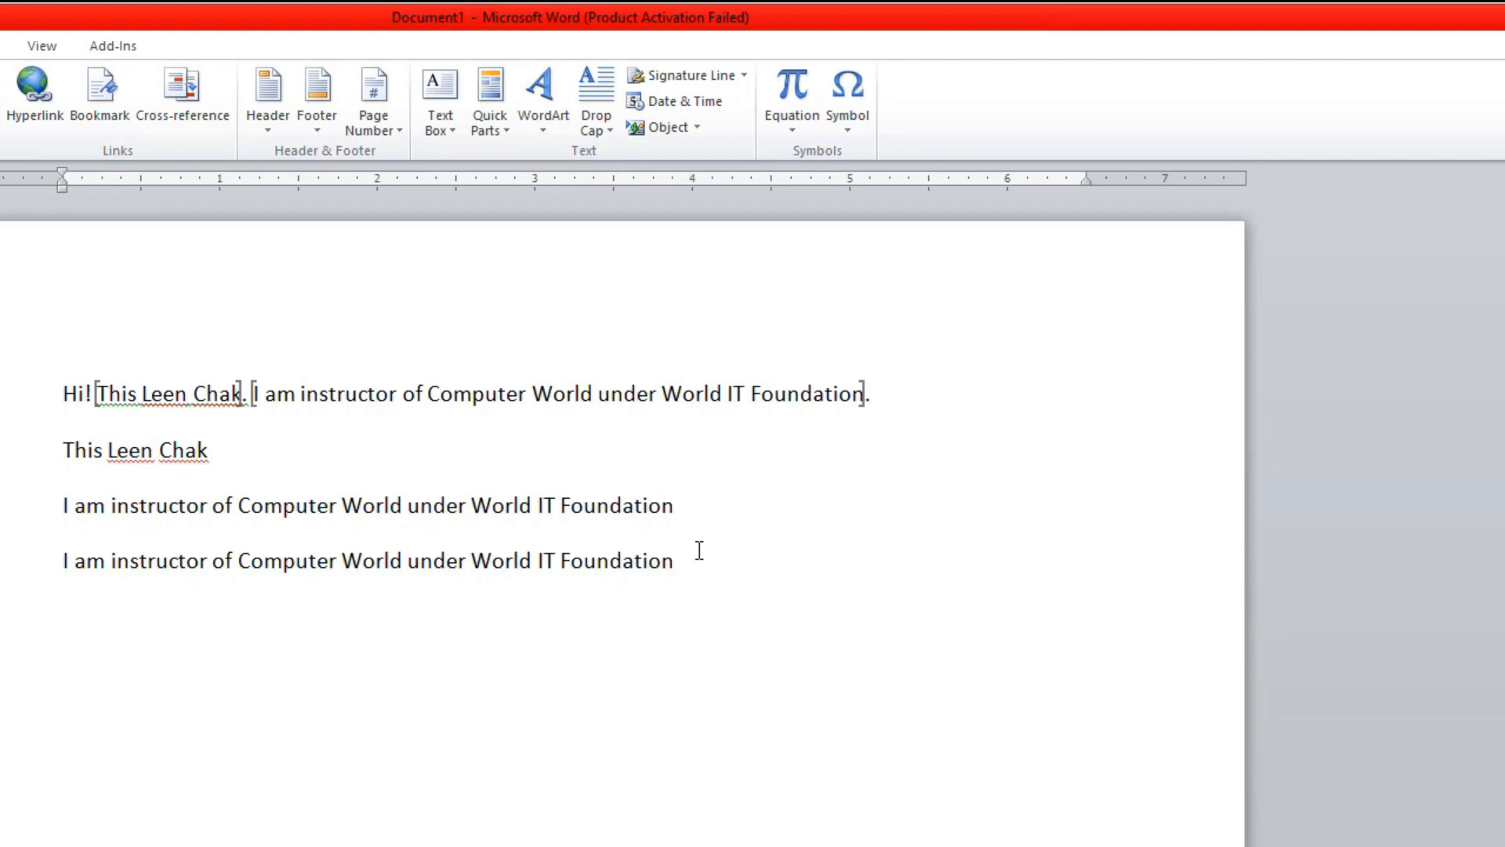
click(113, 105)
click(1060, 336)
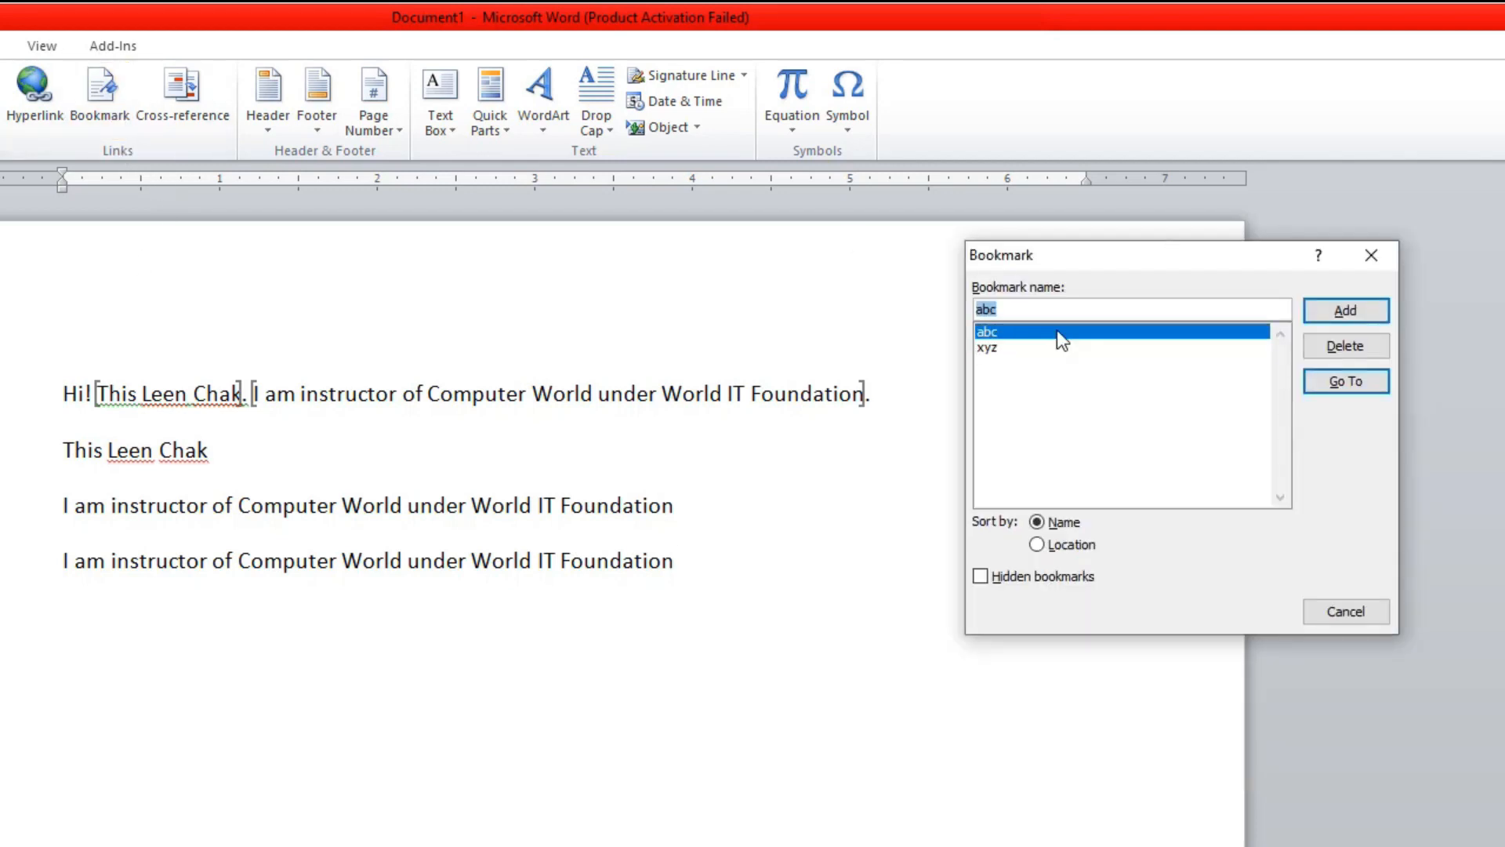
click(1337, 346)
click(1011, 332)
click(1337, 345)
click(1345, 612)
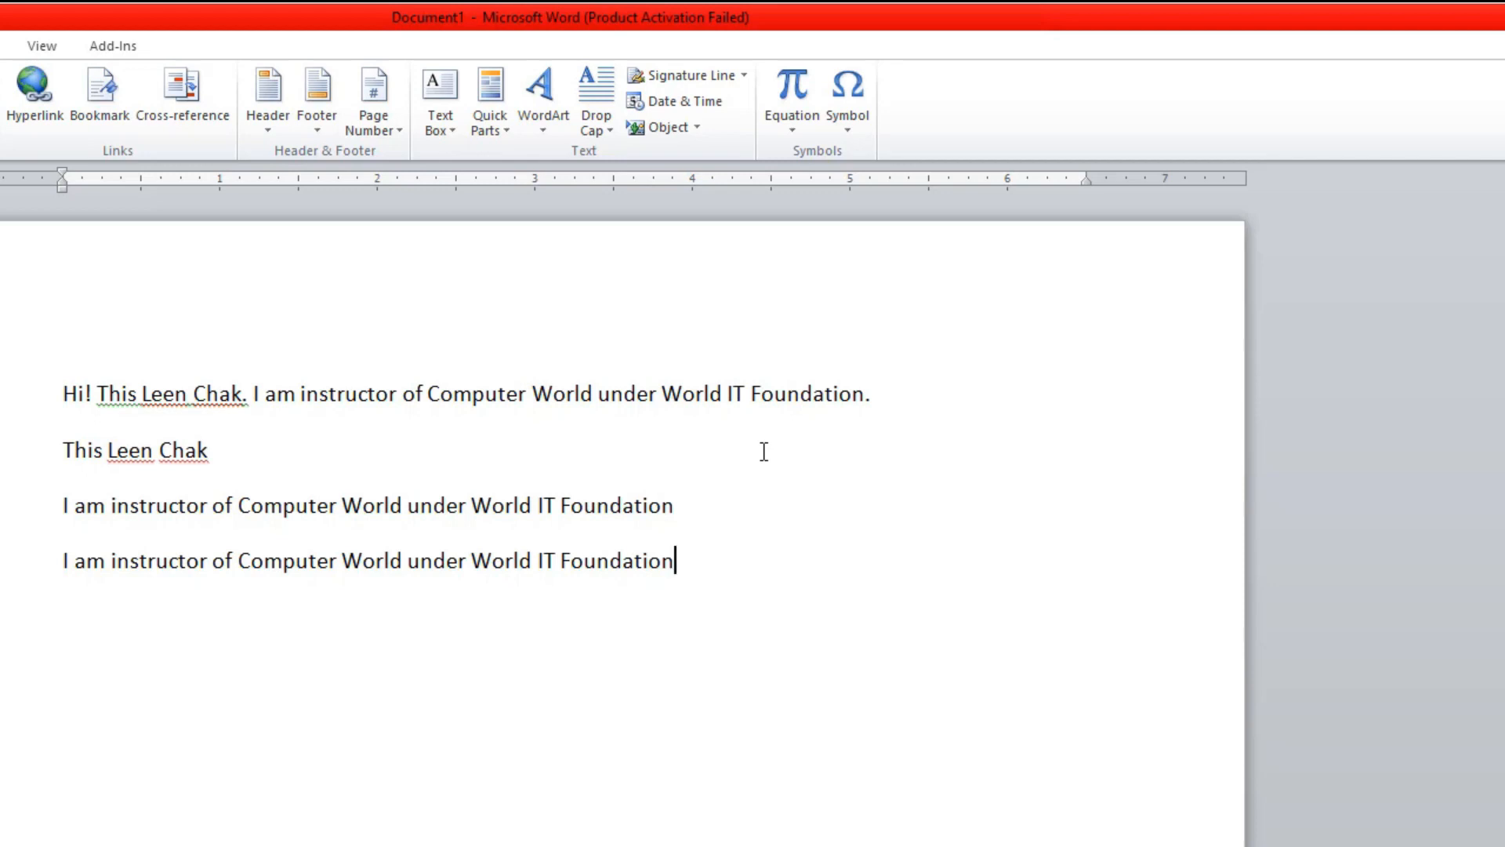
On a new line below the references, check which bookmarks are available for cross-referencing, without inserting one.
click(182, 92)
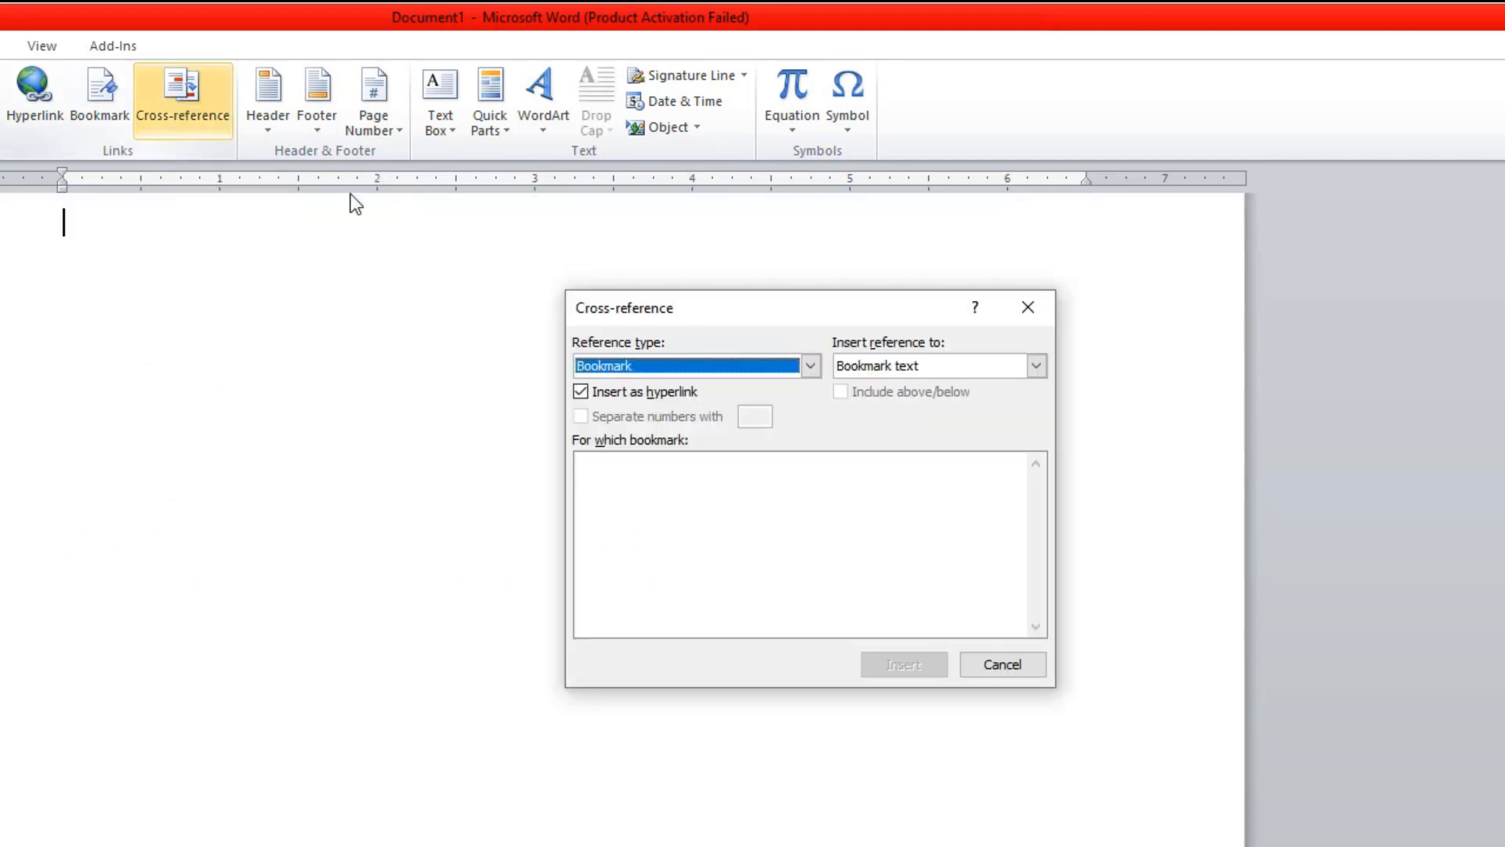
click(642, 365)
click(625, 387)
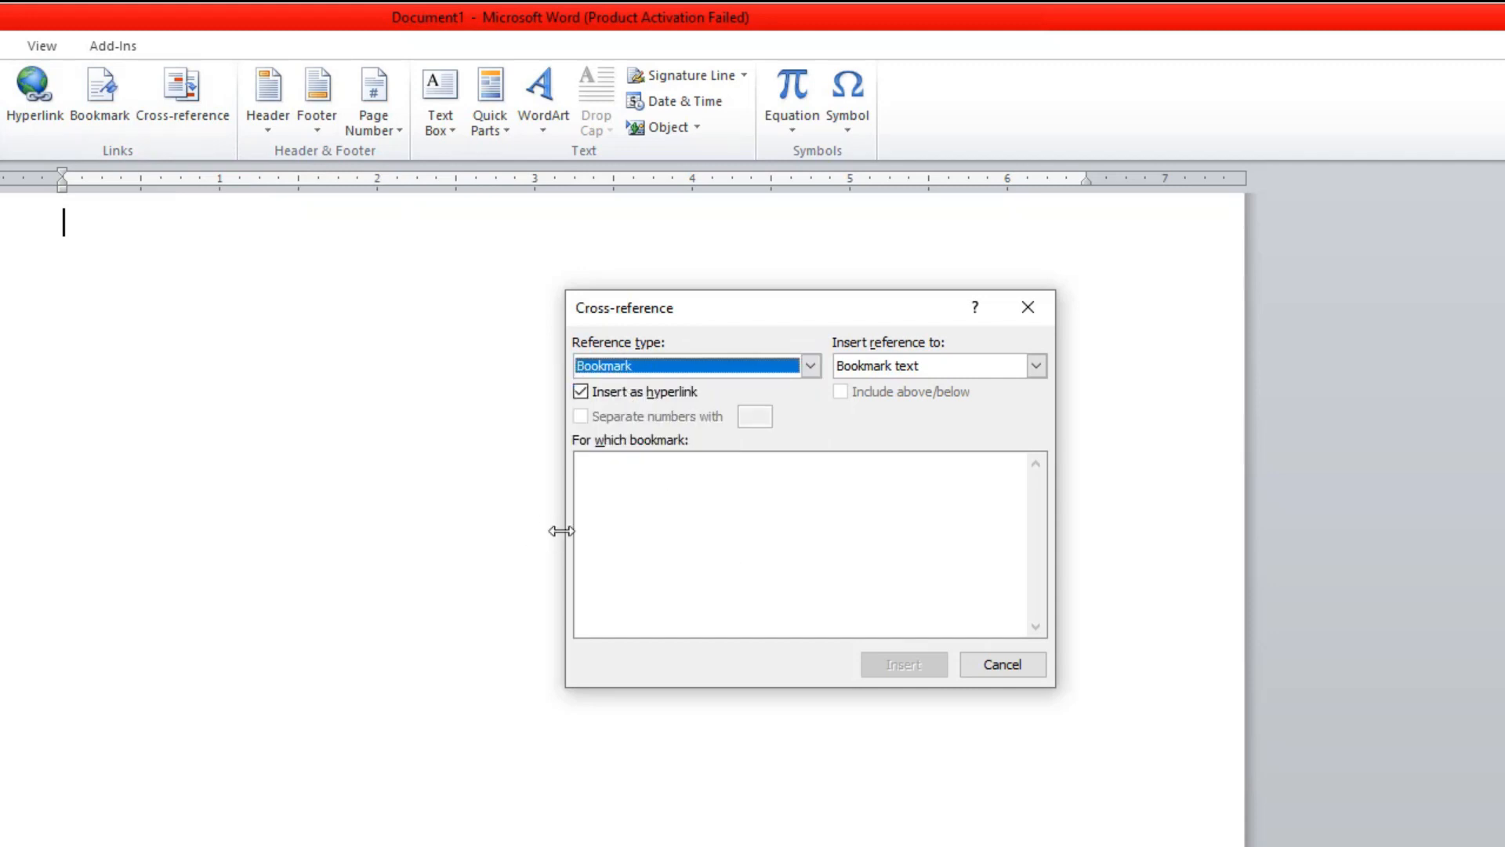
click(1022, 663)
scroll(405, 751, up, 1)
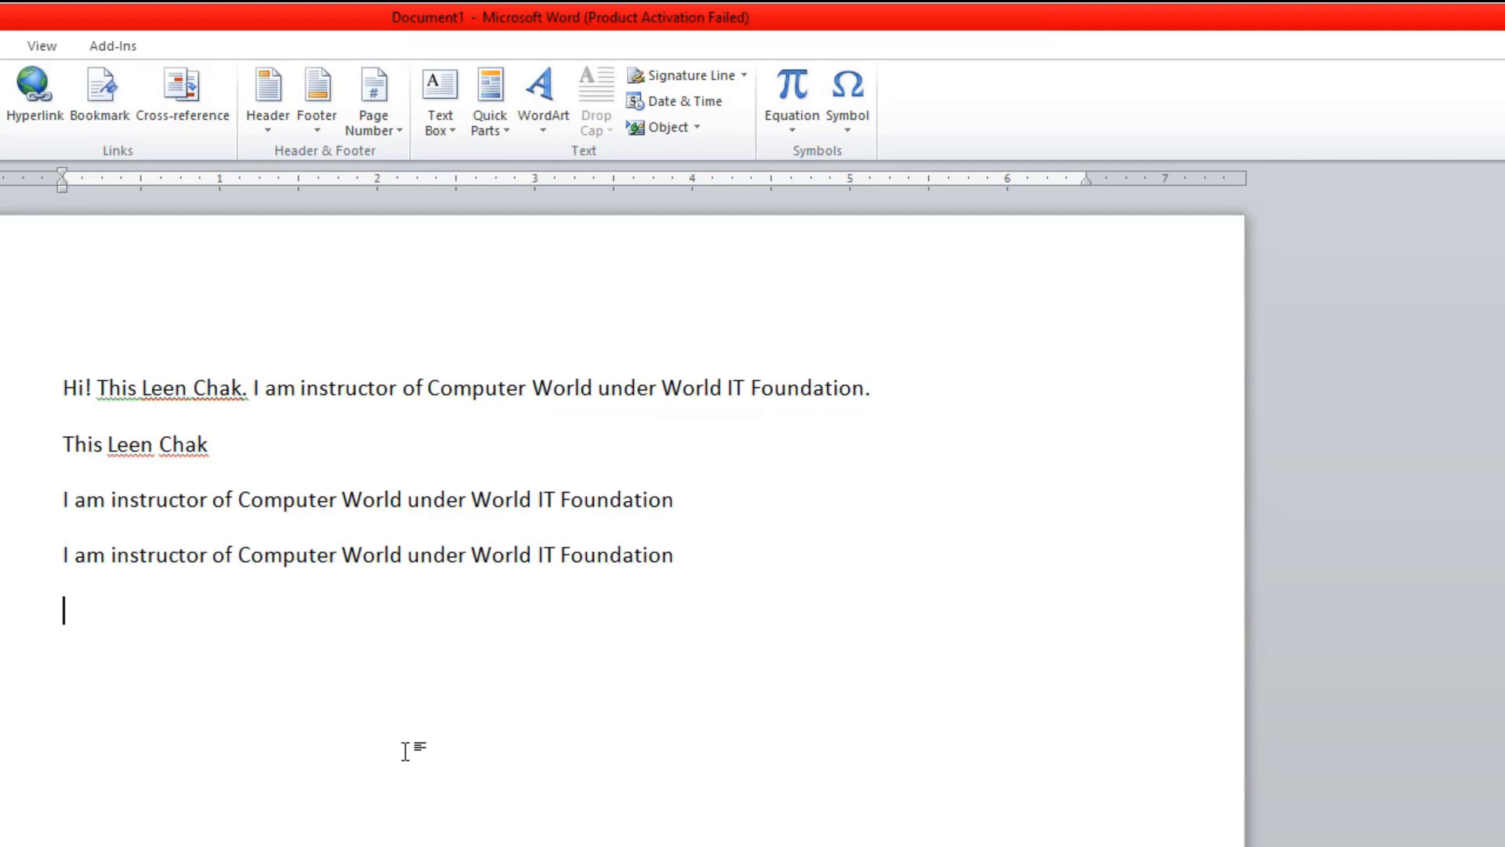